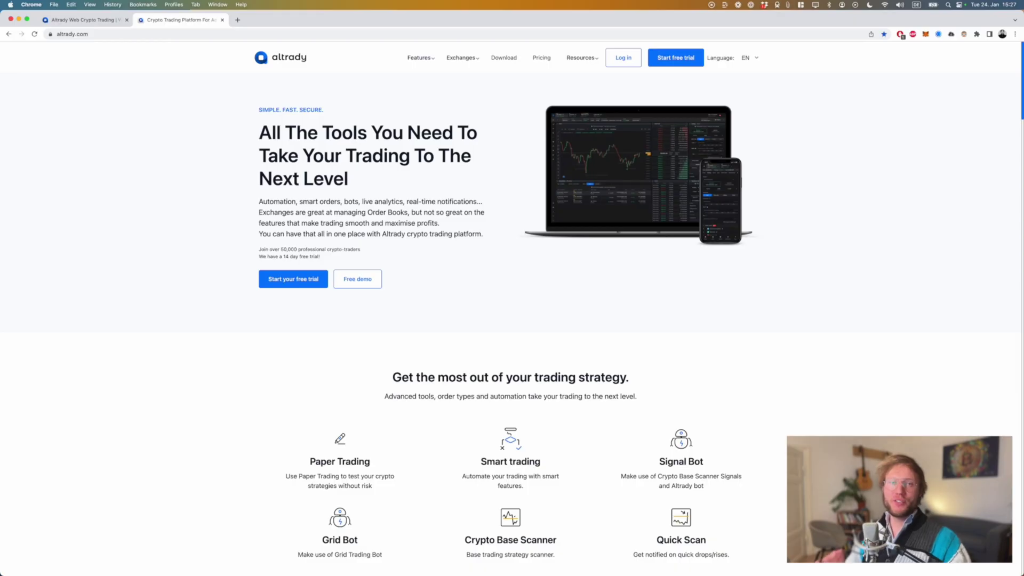
Open the Altrady pricing page and review the Basic, Essential and Premium plans with yearly billing
key("super+l")
left_click(541, 57)
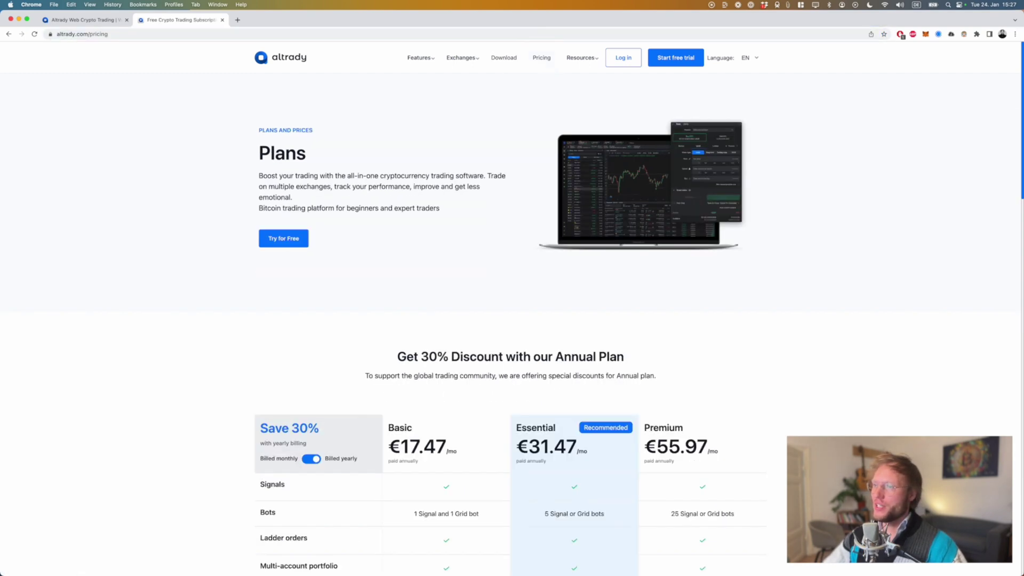
scroll(511, 321, "down", 4)
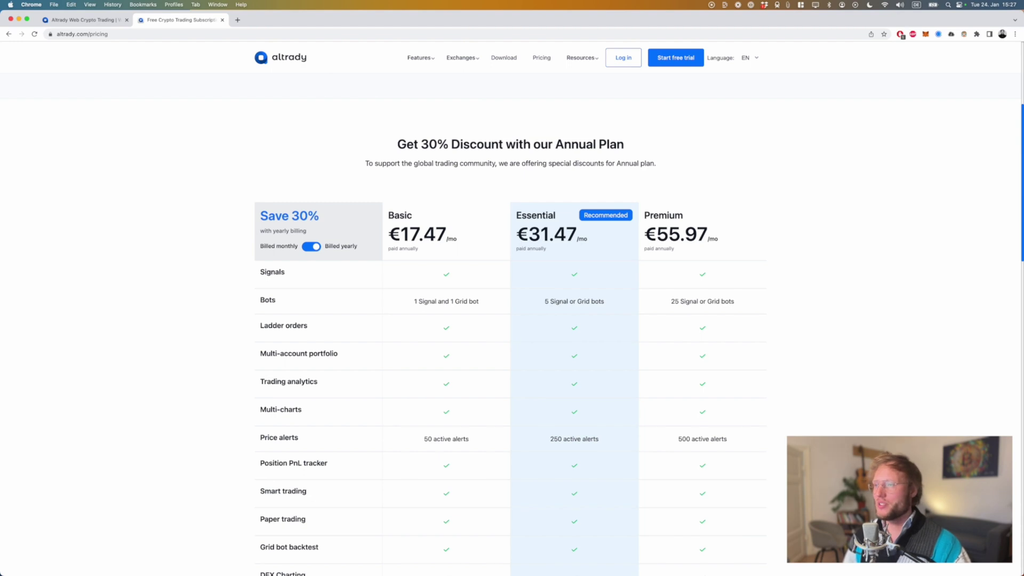
left_click_drag(389, 215, 427, 249)
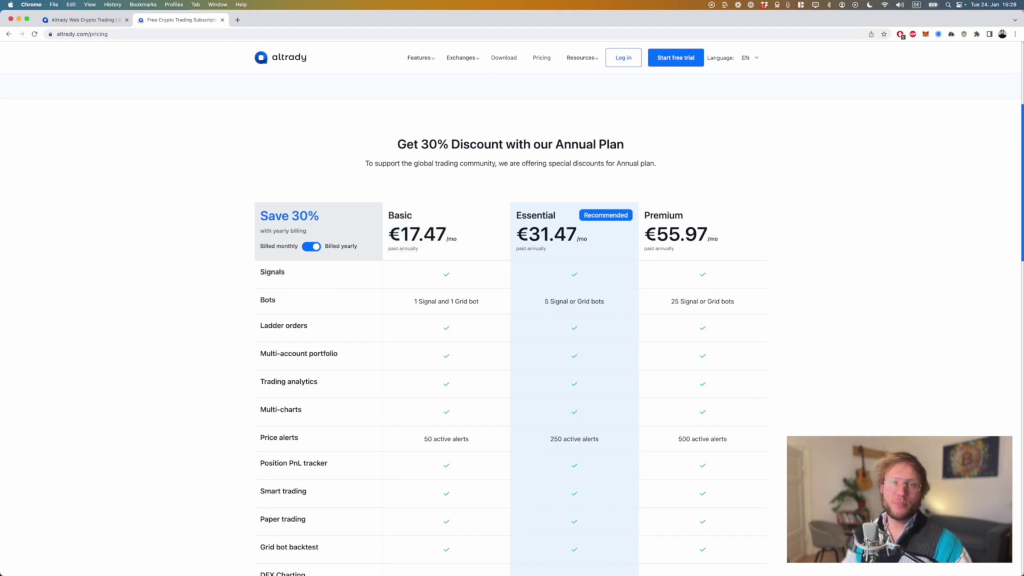
Return to the trading dashboard and apply the custom layout "tyson"
key("ctrl+Tab")
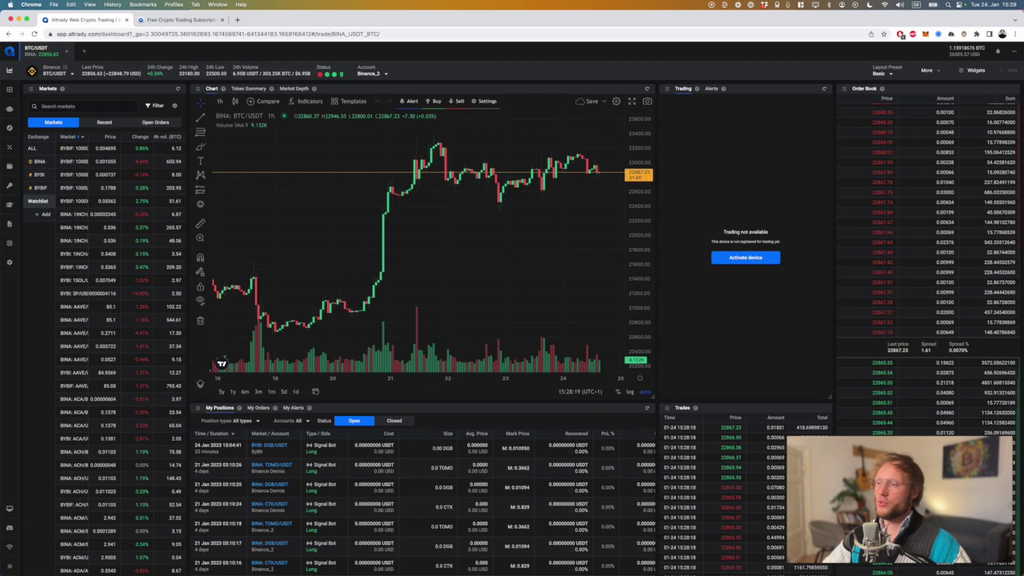
mouse_move(10, 90)
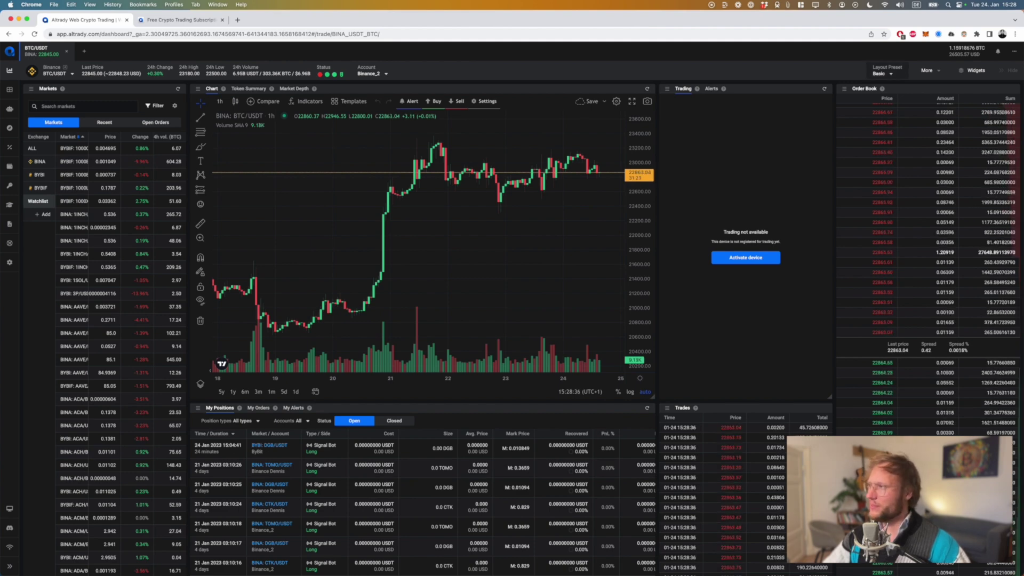
left_click(887, 70)
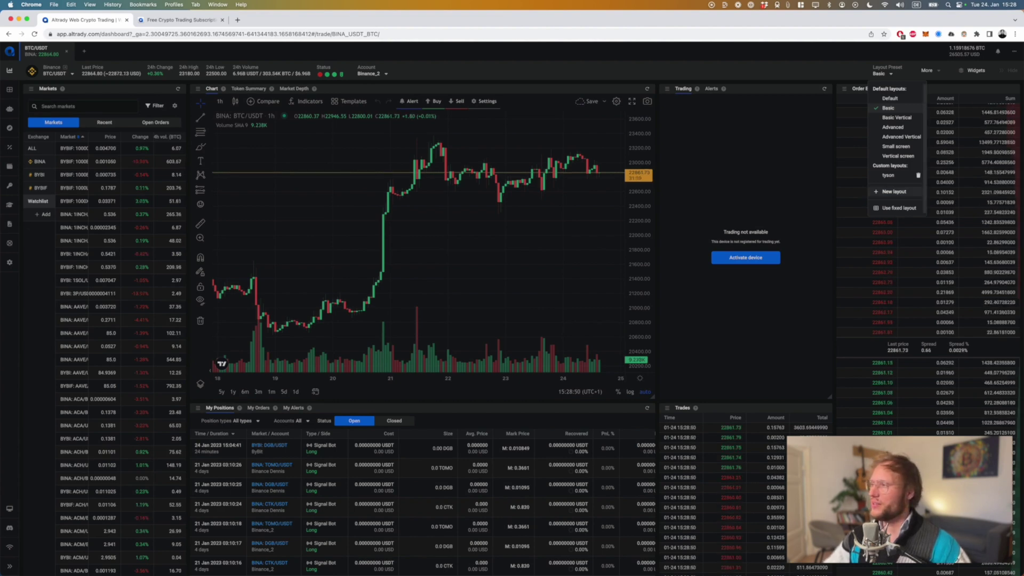
left_click(888, 174)
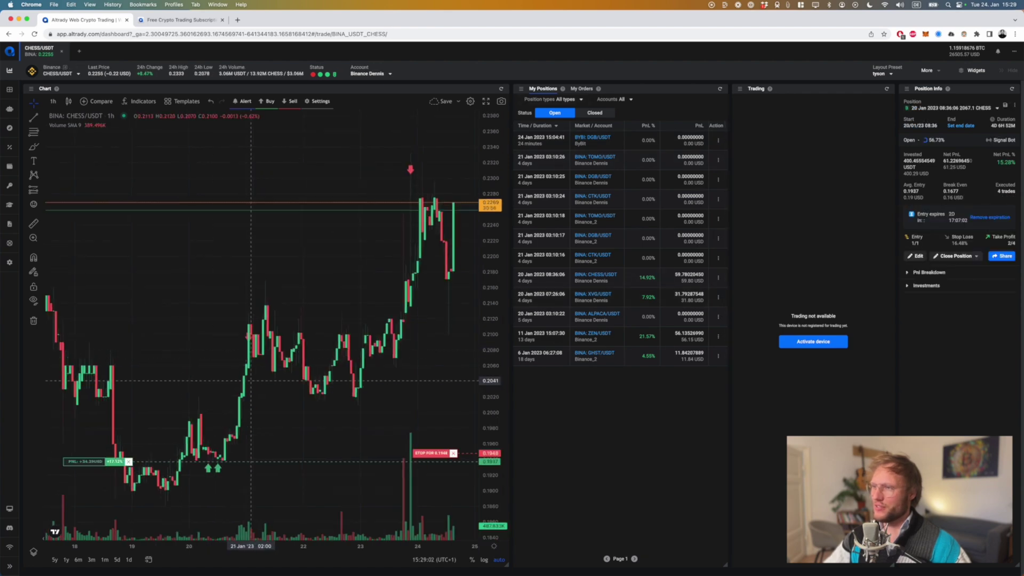
Examine the CHESS/USDT chart's buy and sell markers along with its stop-loss and sell order lines at different time and price scales
scroll(255, 381, "down", 5)
scroll(254, 381, "down", 10)
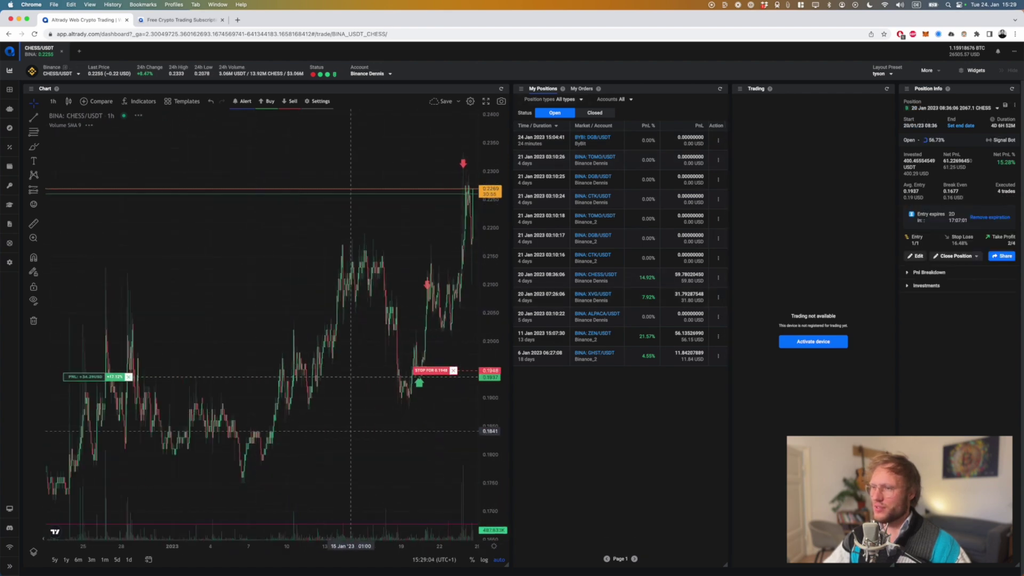
scroll(358, 430, "up", 8)
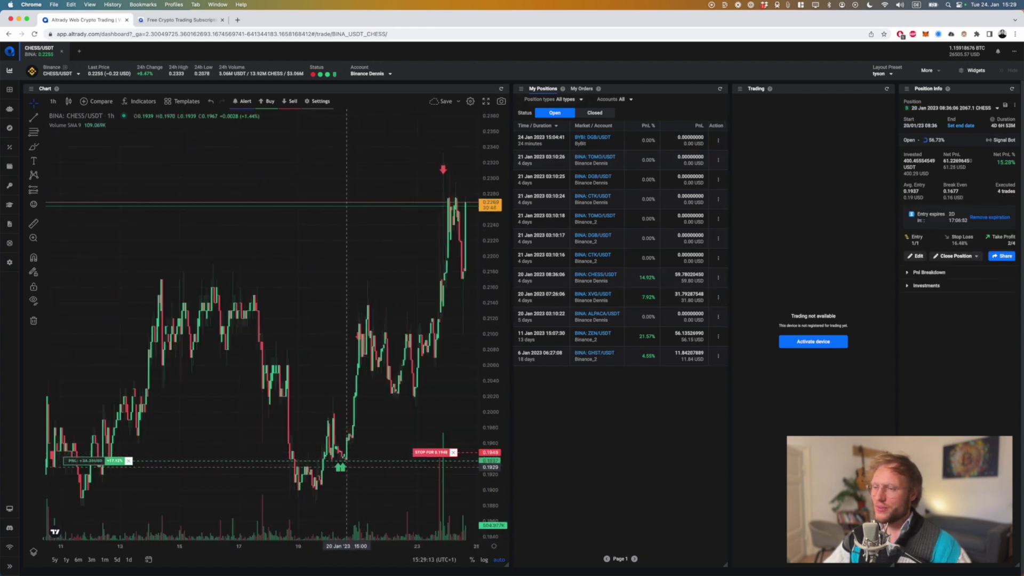
scroll(304, 466, "up", 3)
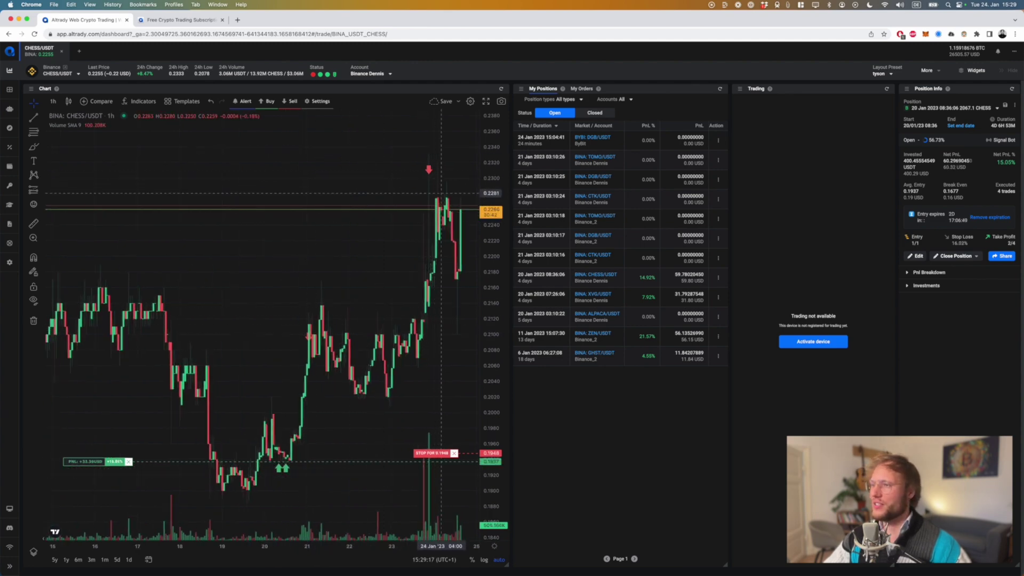
scroll(426, 213, "down", 5)
scroll(368, 438, "right", 3)
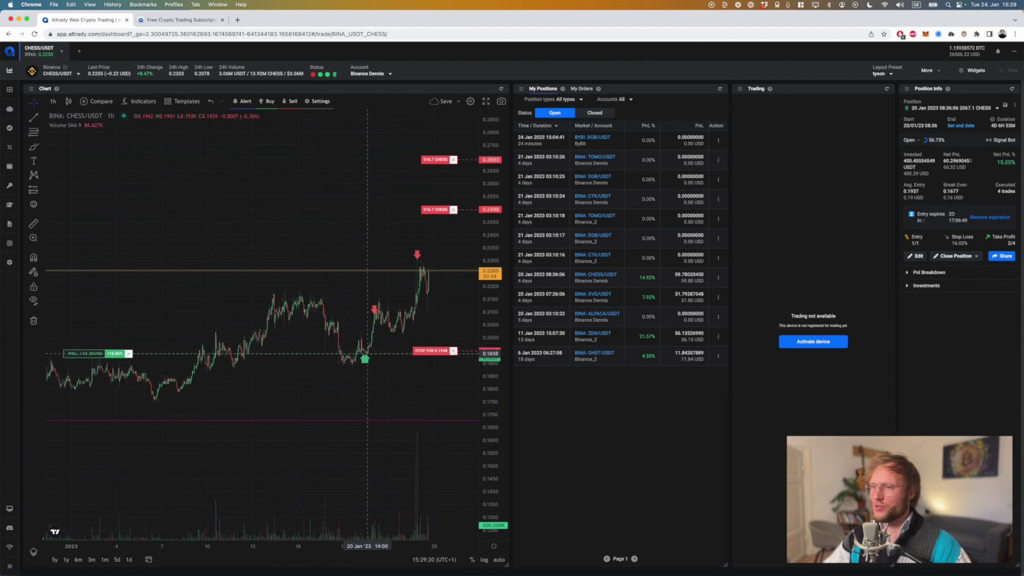
scroll(365, 414, "up", 5)
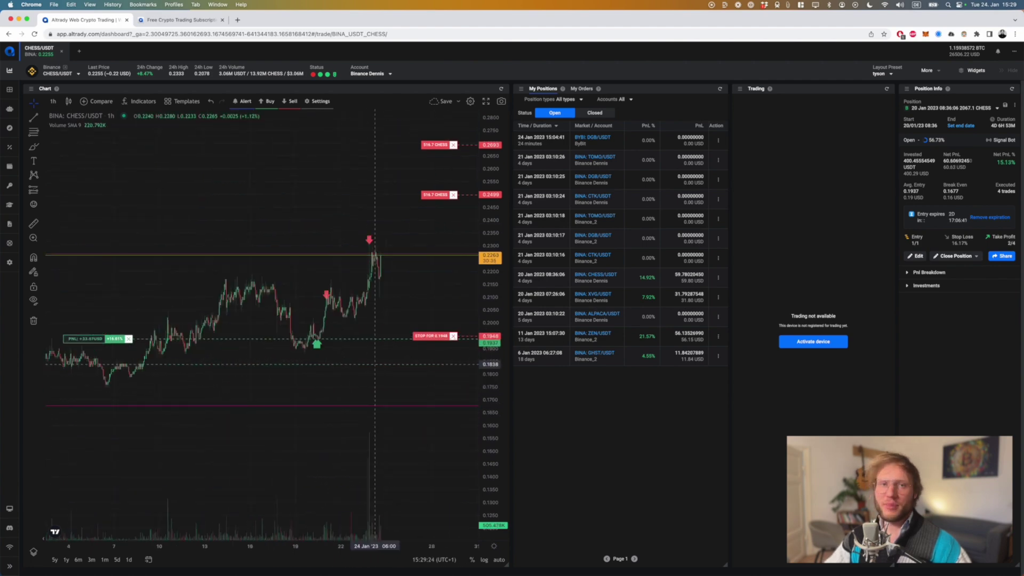
left_click_drag(309, 376, 411, 382)
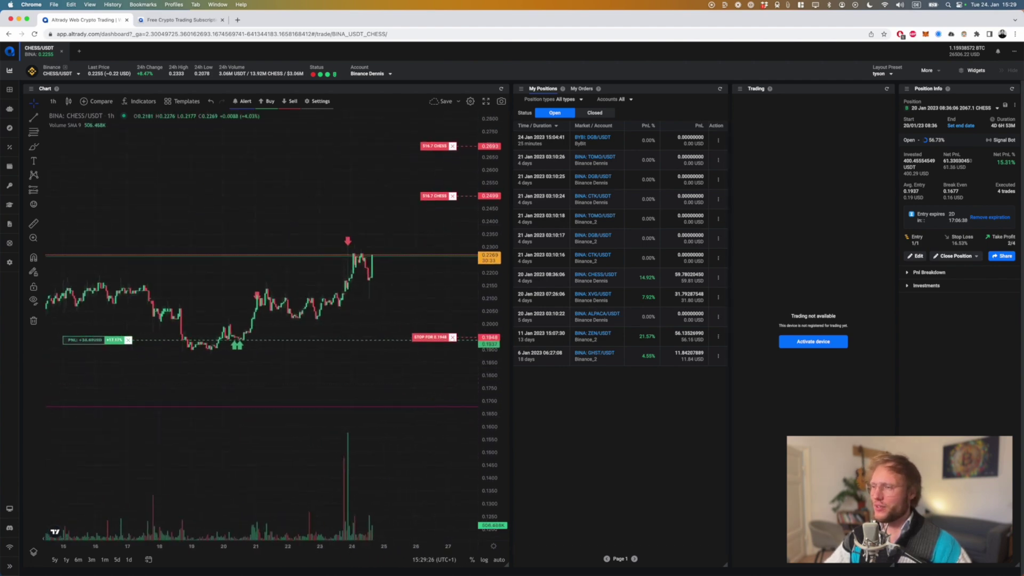
left_click_drag(491, 382, 492, 244)
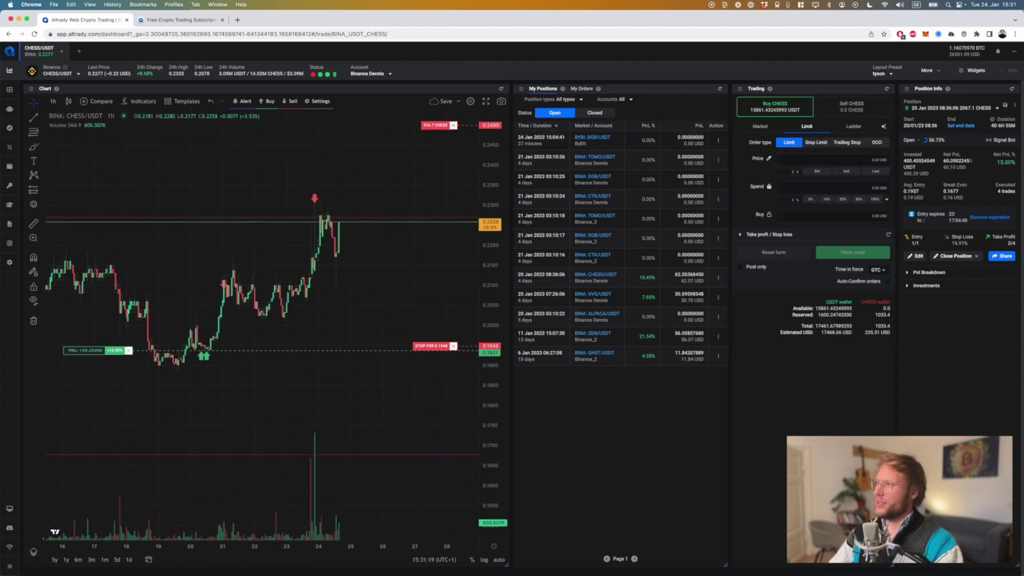
Move the Trading widget next to the chart and review its Limit, Ladder and Market order forms
left_click_drag(805, 89, 626, 103)
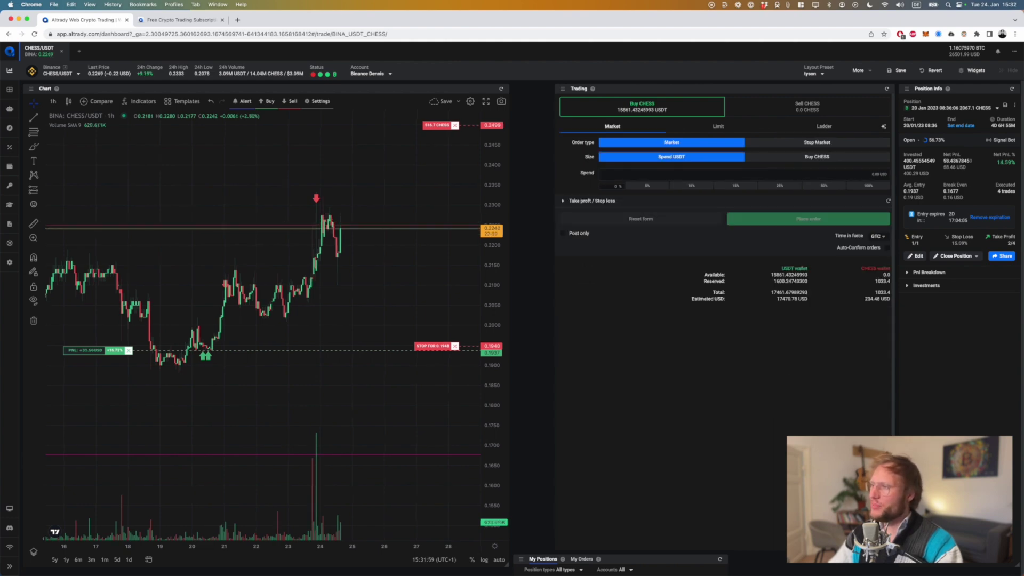
left_click(718, 126)
left_click(824, 127)
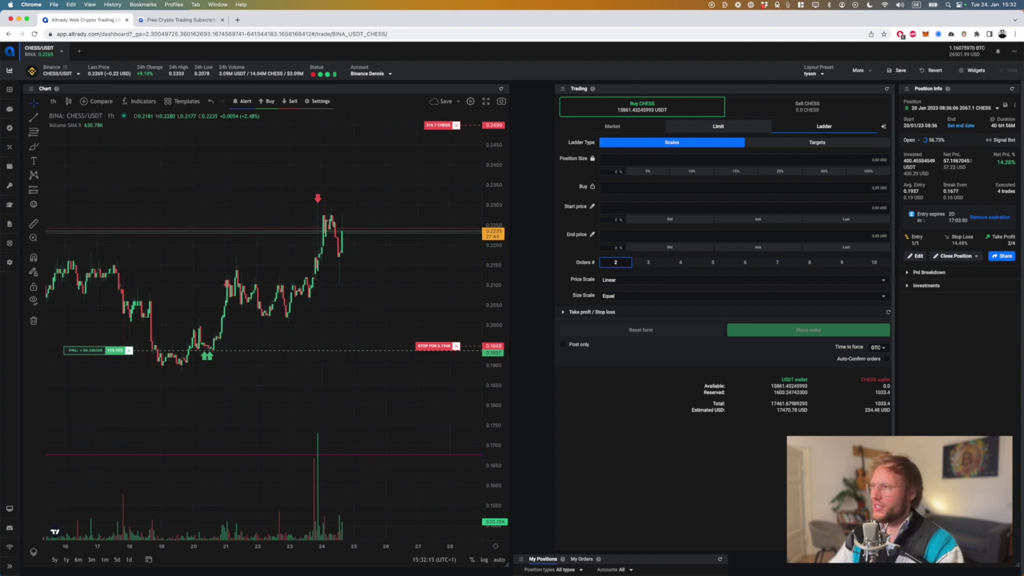
left_click(612, 127)
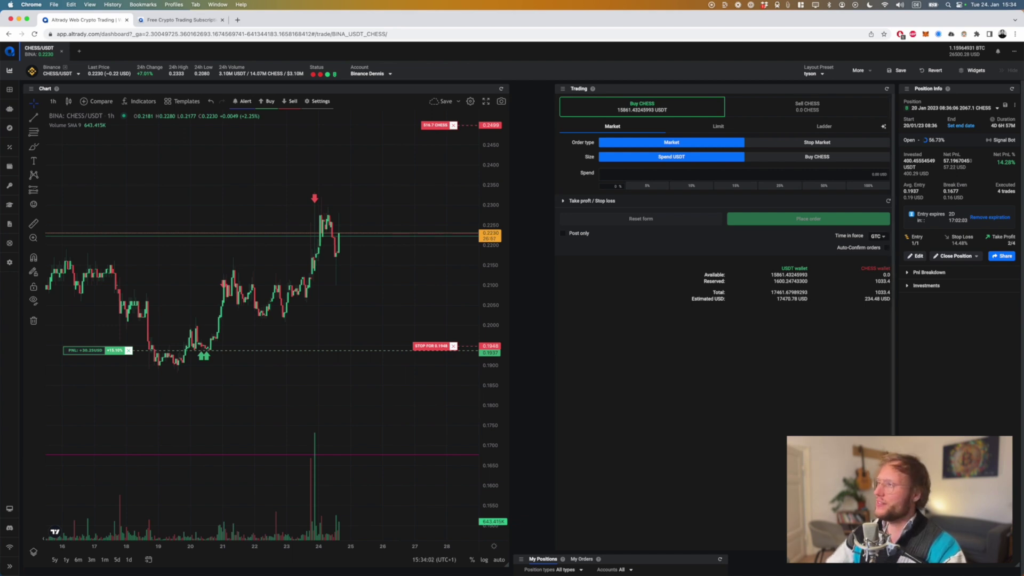
Import the layout file tyson.json under the layout name "tyson"
left_click(862, 70)
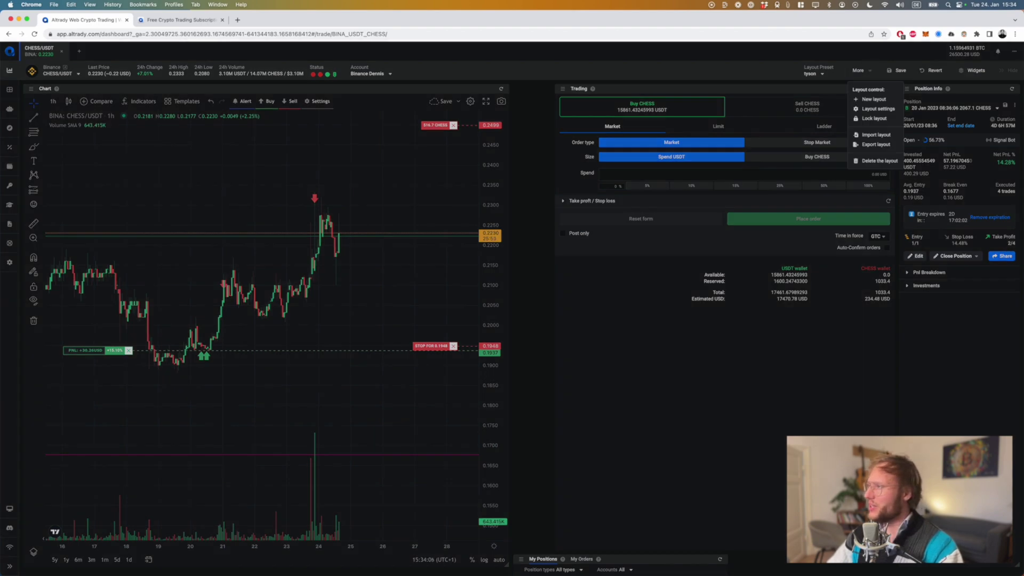
left_click(876, 135)
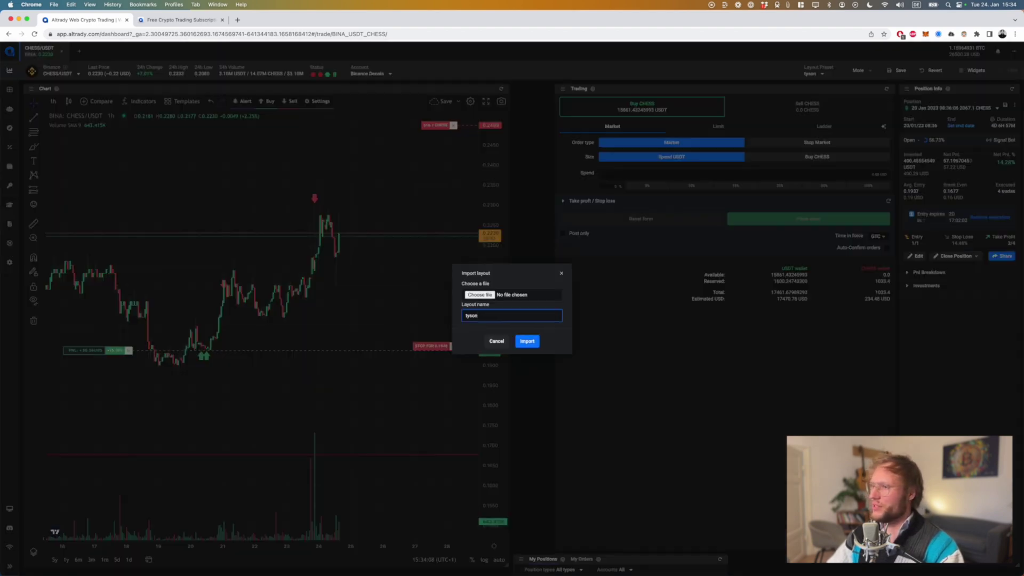
left_click(480, 295)
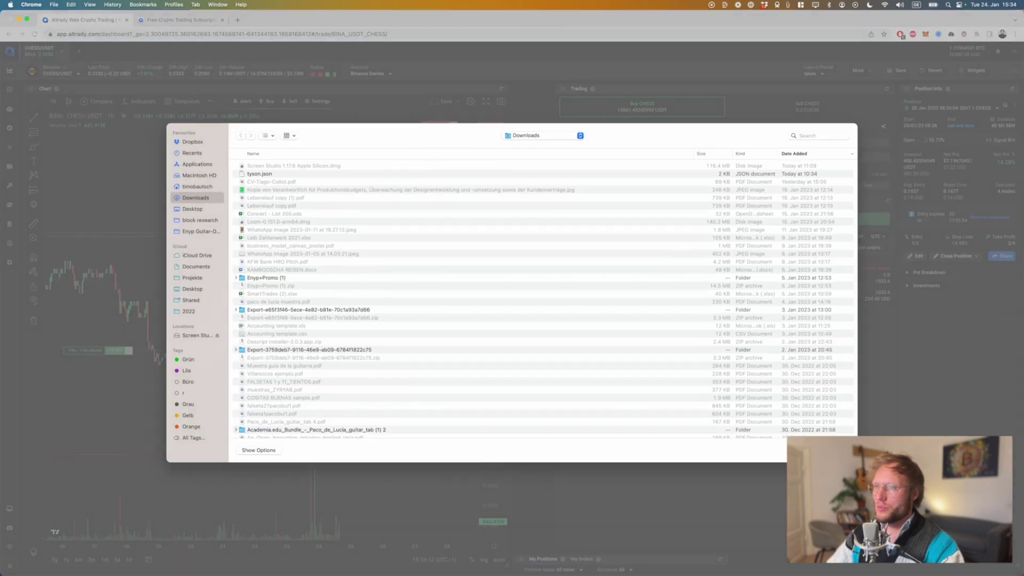
double_click(260, 174)
left_click(527, 346)
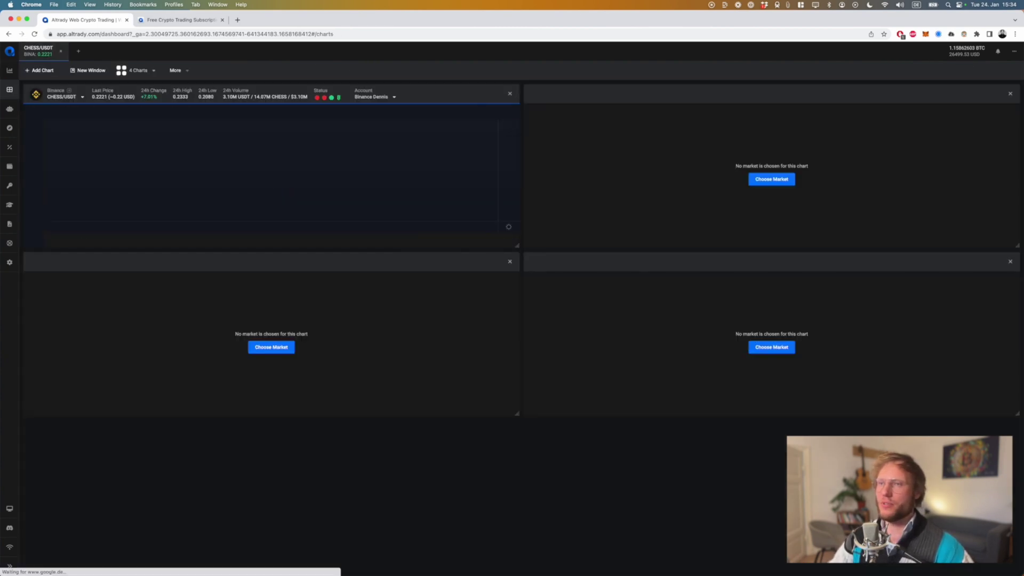
Assign the ByBit futures markets 1000BONK/USDT and 1INCH/USDT to two empty charts in the four-chart view
left_click(766, 179)
left_click(453, 275)
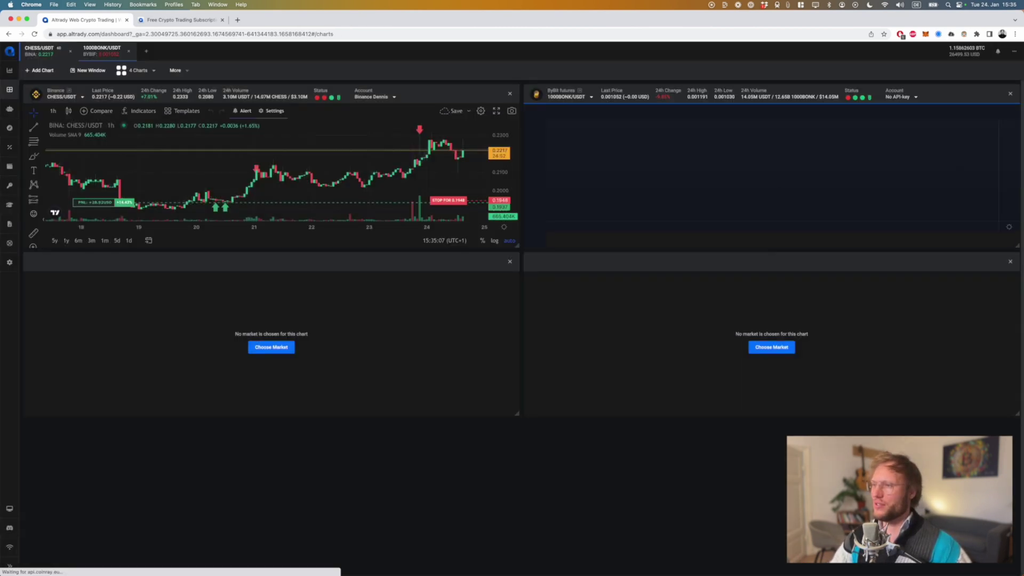
left_click(272, 347)
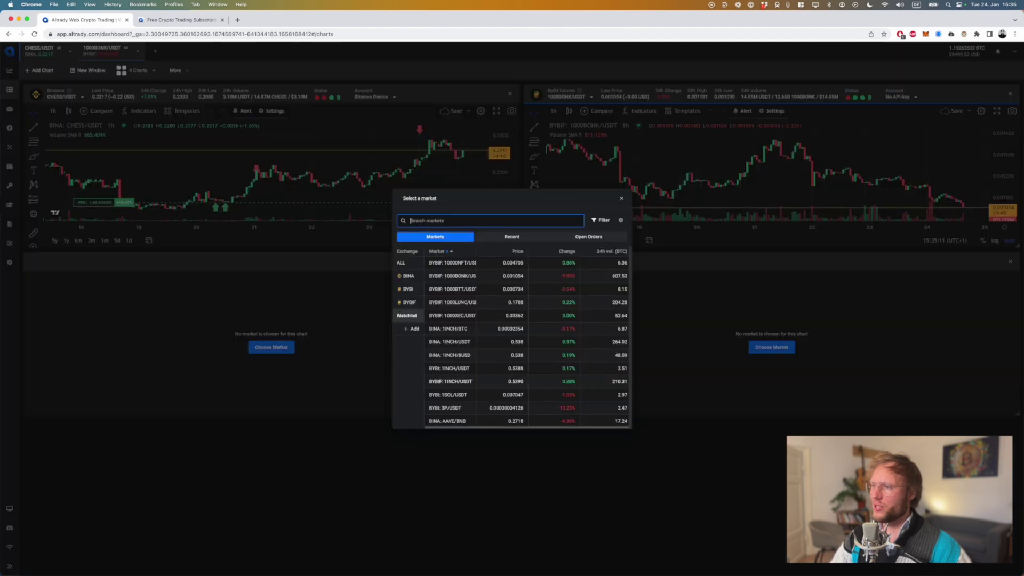
left_click(451, 381)
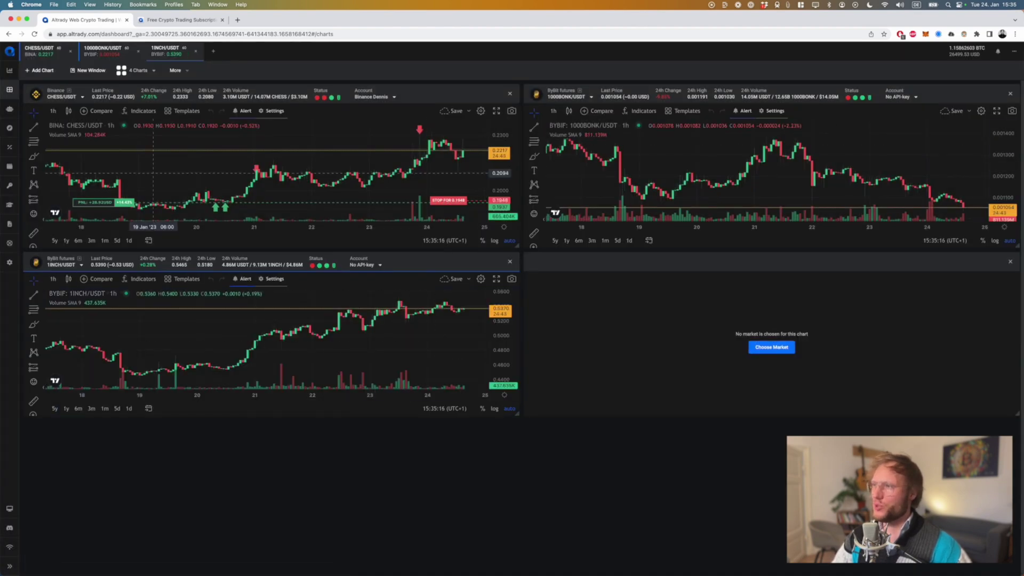
left_click(136, 70)
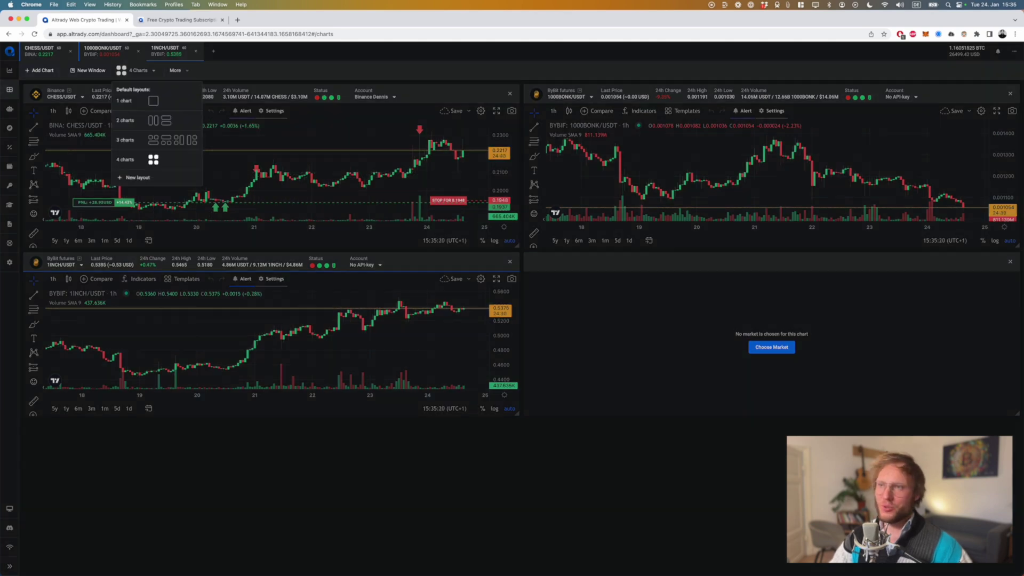
key("Escape")
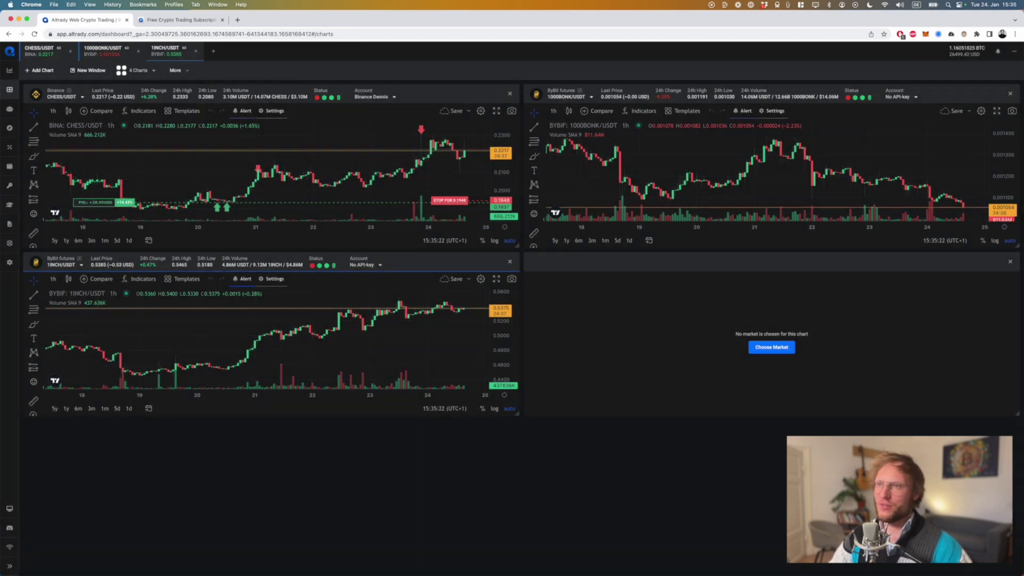
left_click(175, 71)
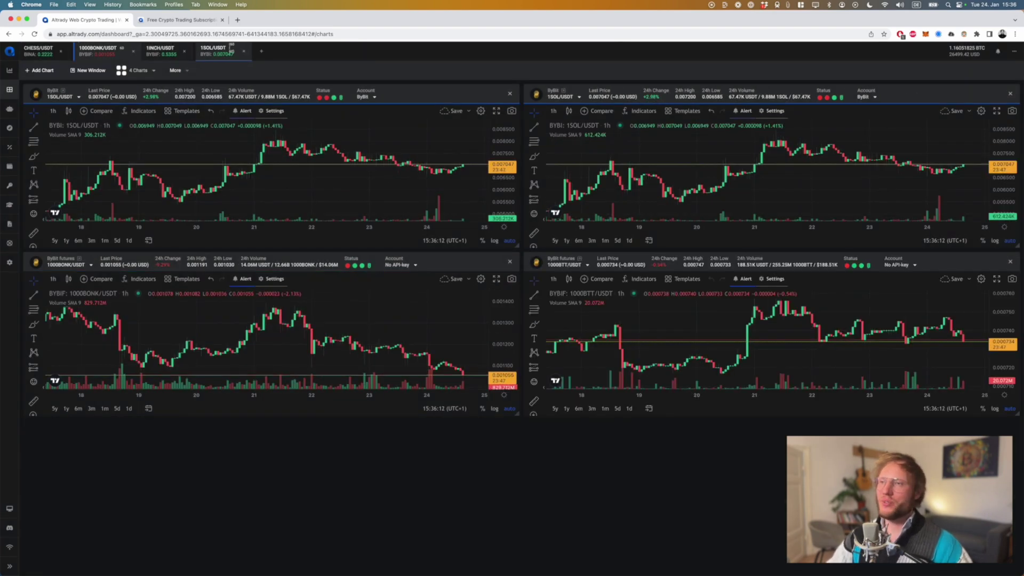
Show 1INCH/USDT in the upper charts and change the first chart's market to Binance AAVE/USDT
left_click(181, 49)
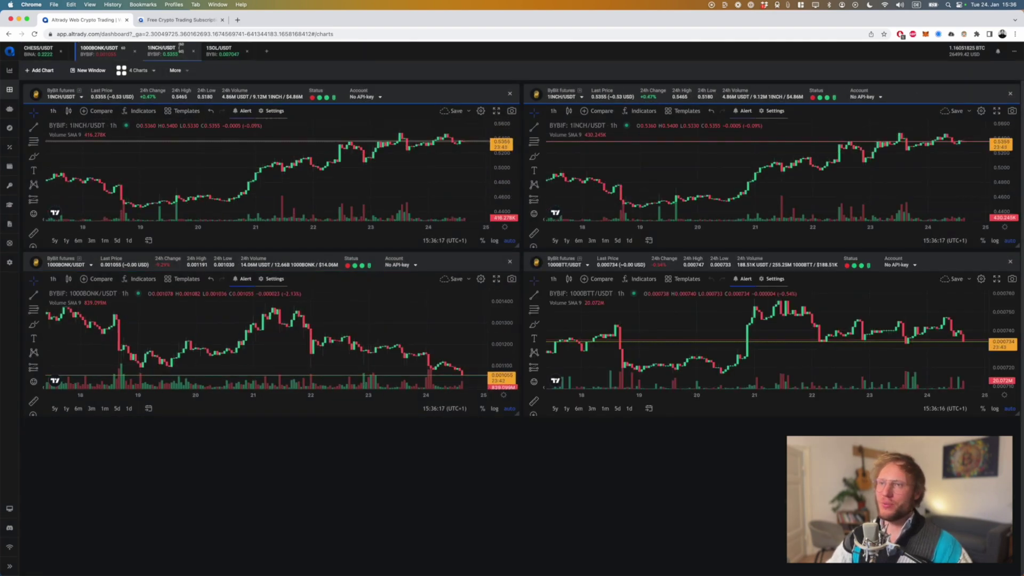
left_click(81, 97)
scroll(462, 302, "down", 1)
scroll(461, 302, "up", 1)
left_click(451, 420)
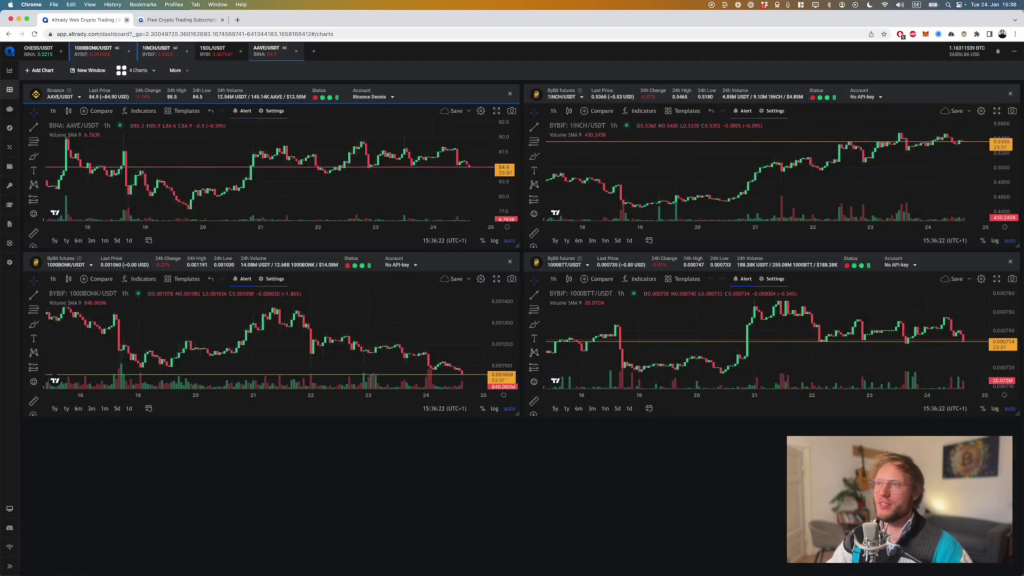
Switch the first chart between the open 1INCH, 1SOL and AAVE markets, ending on 1SOL/USDT
left_click(164, 51)
left_click(217, 50)
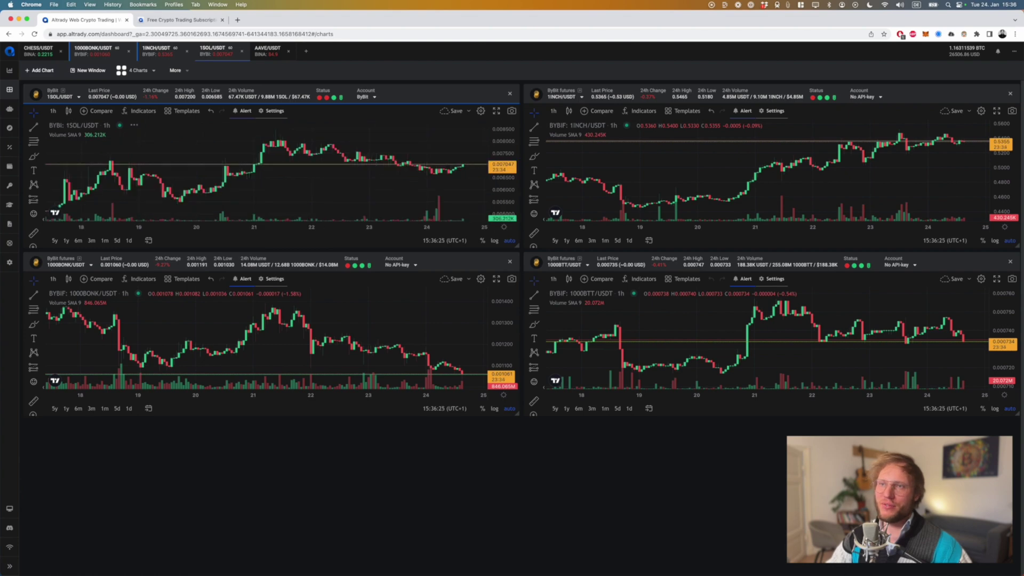
left_click(267, 51)
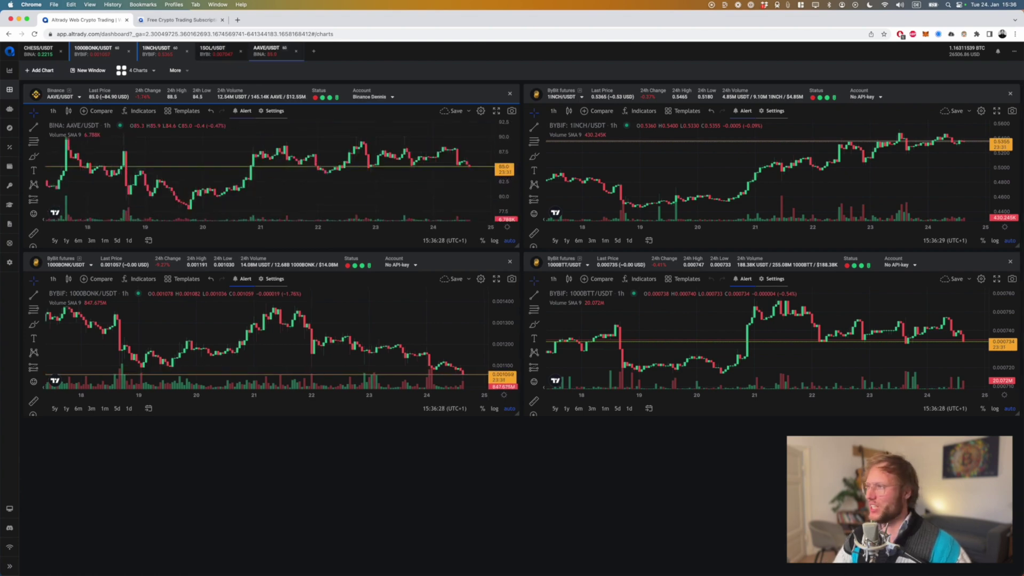
left_click(212, 49)
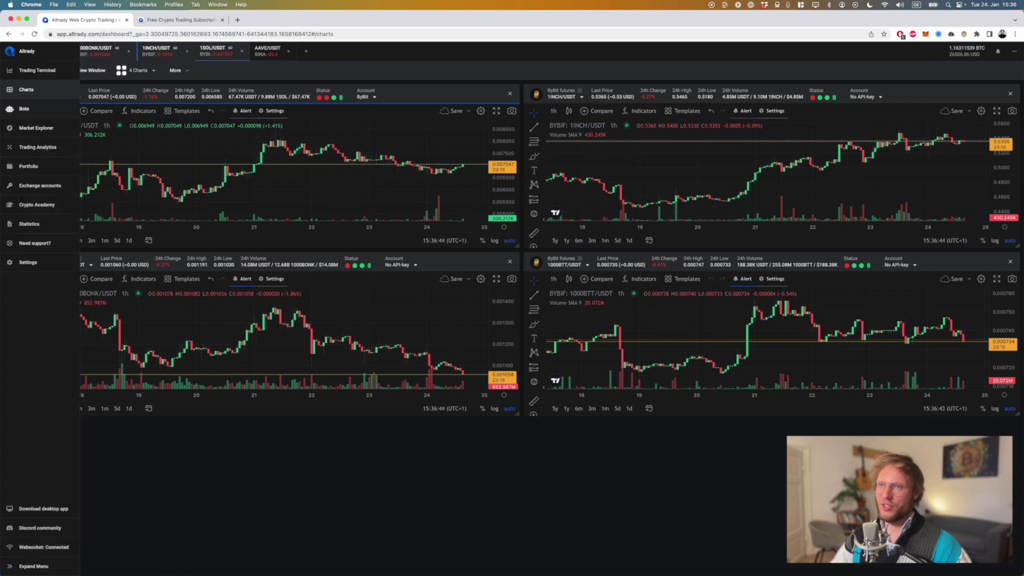
Open the second signal bot's details from the bots overview and review its analytics and settings
left_click(9, 109)
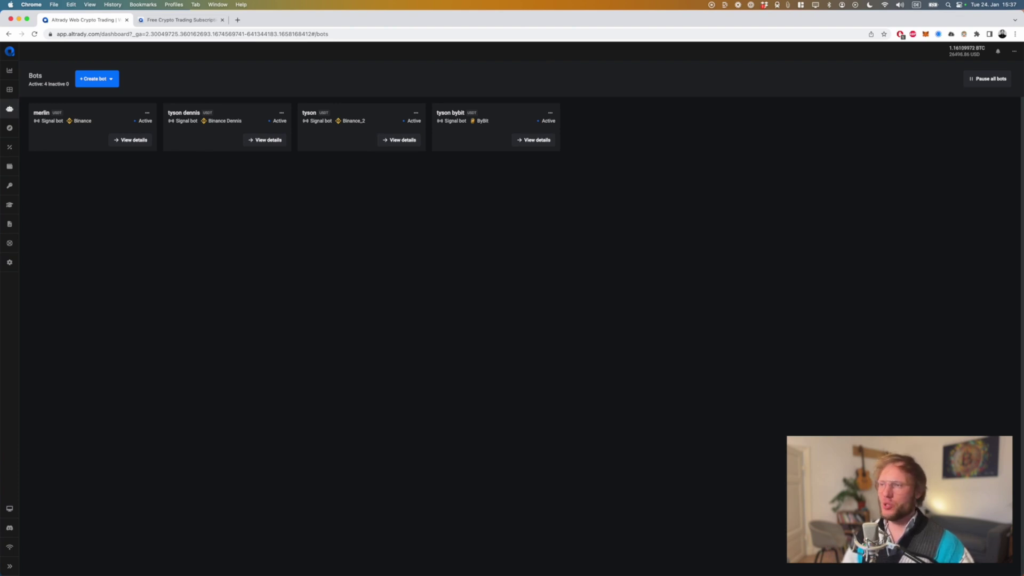
left_click(264, 140)
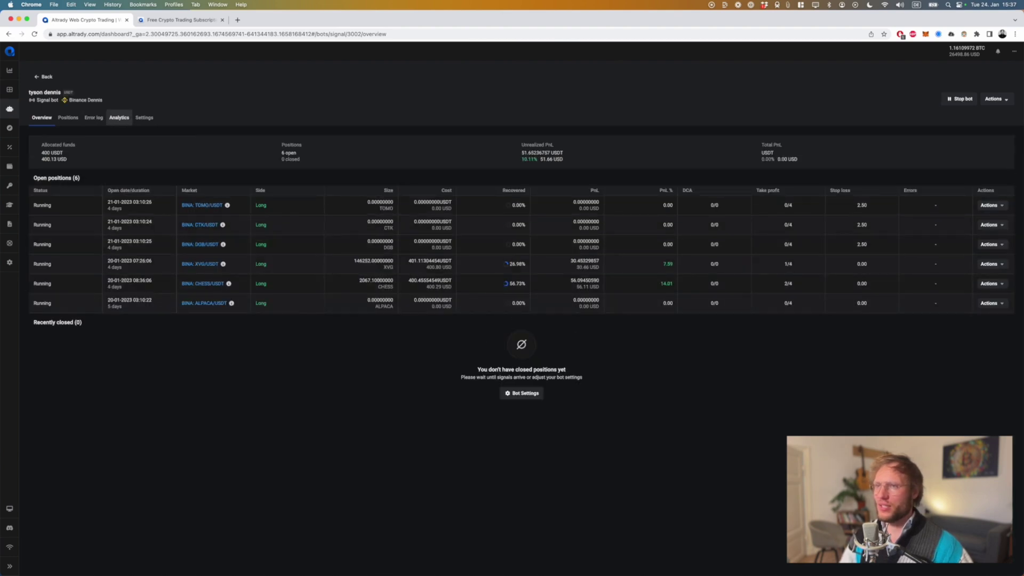
left_click(119, 117)
left_click(144, 117)
scroll(703, 421, "down", 1)
scroll(703, 421, "up", 1)
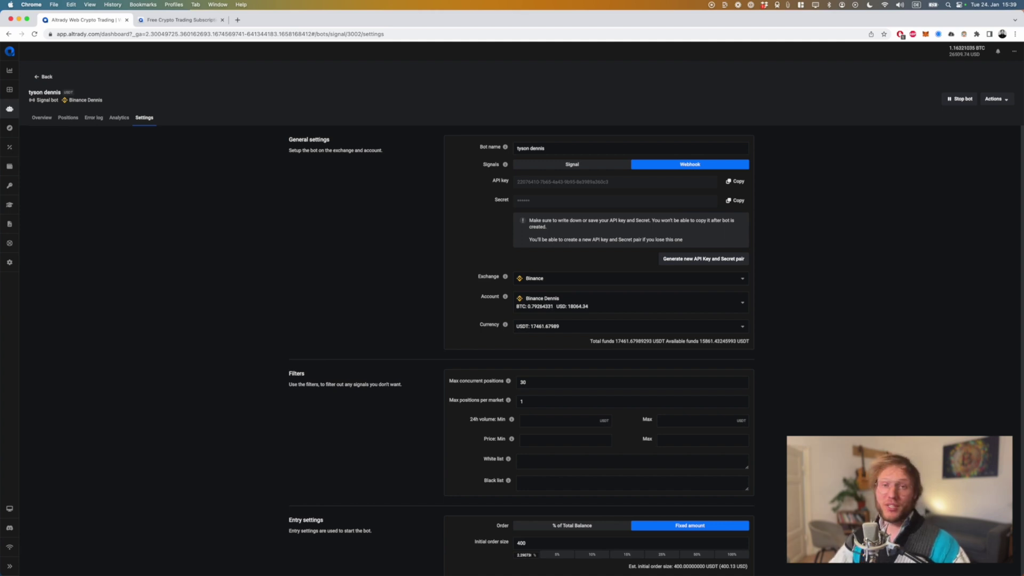
Review the signal bot's general settings, filters and entry settings
scroll(521, 350, "down", 5)
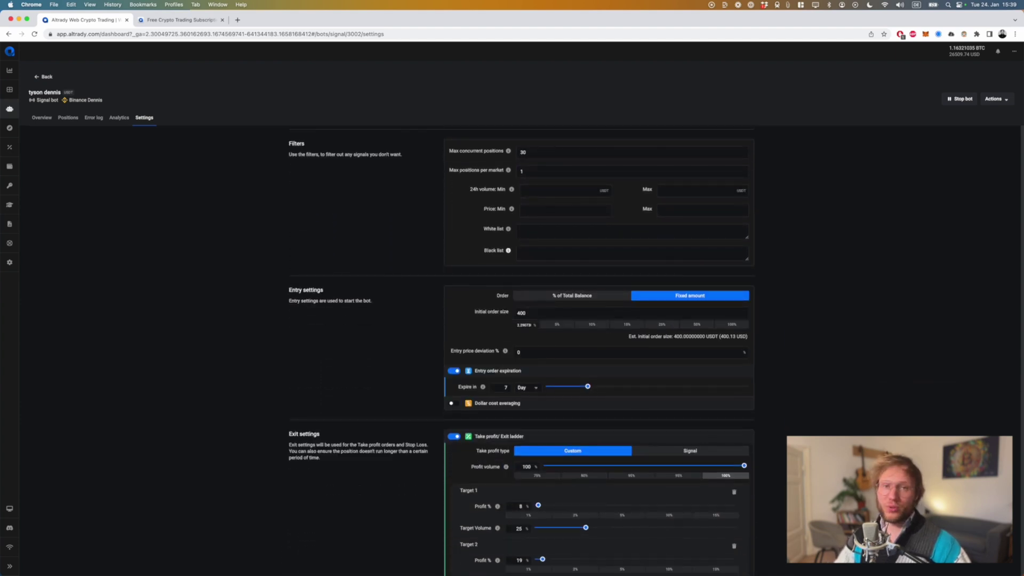
scroll(549, 397, "up", 5)
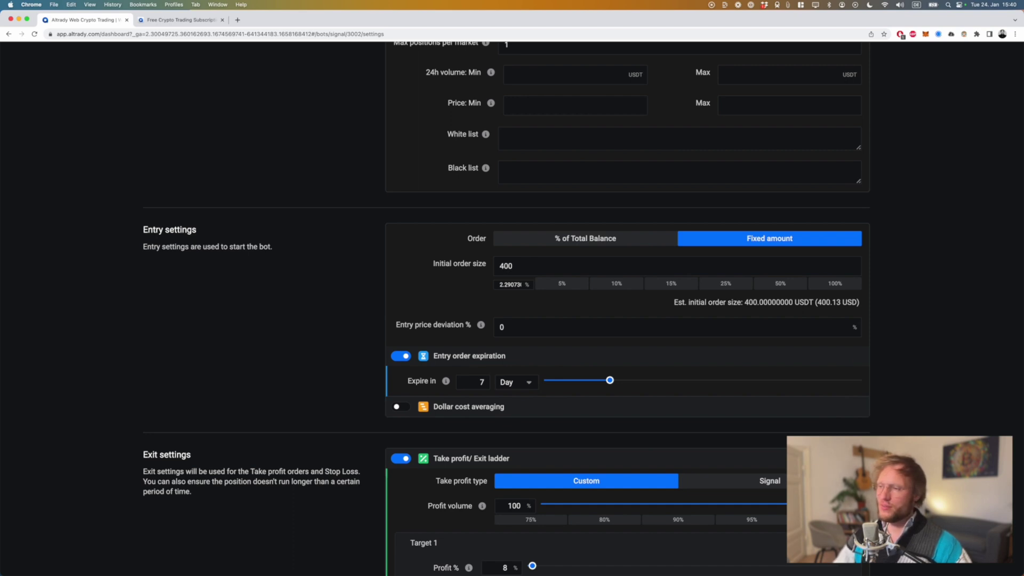
key("super+minus")
key("super+minus")
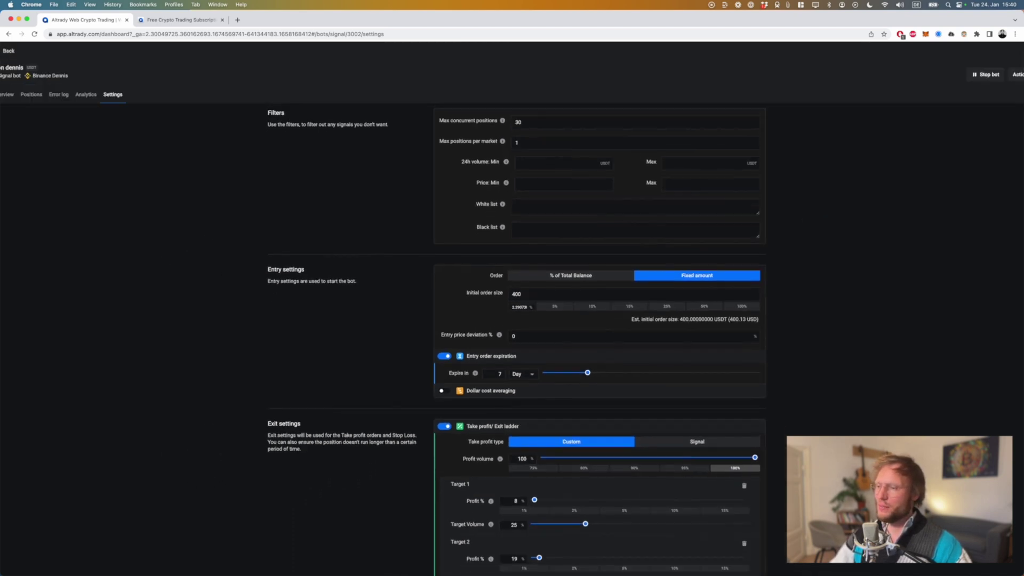
Review the signal bot's exit settings, including the take profit targets, stop loss and time-based auto close
scroll(517, 341, "down", 10)
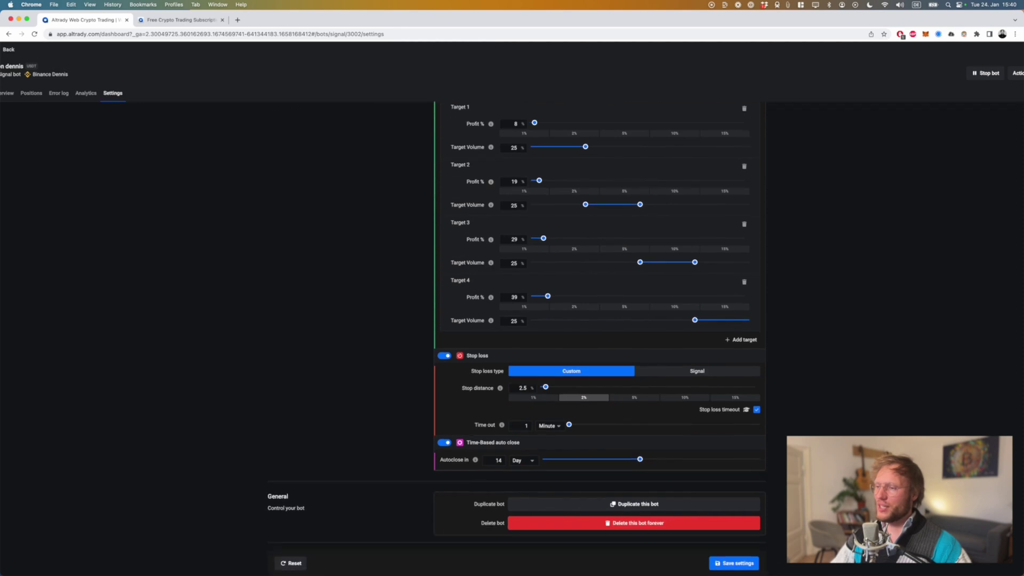
scroll(489, 491, "up", 5)
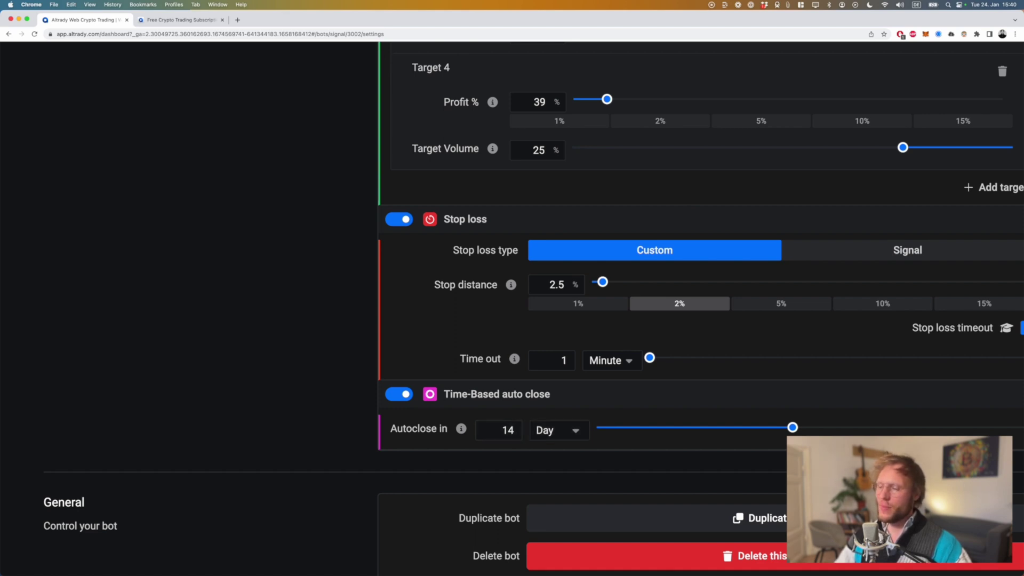
key("ctrl+0")
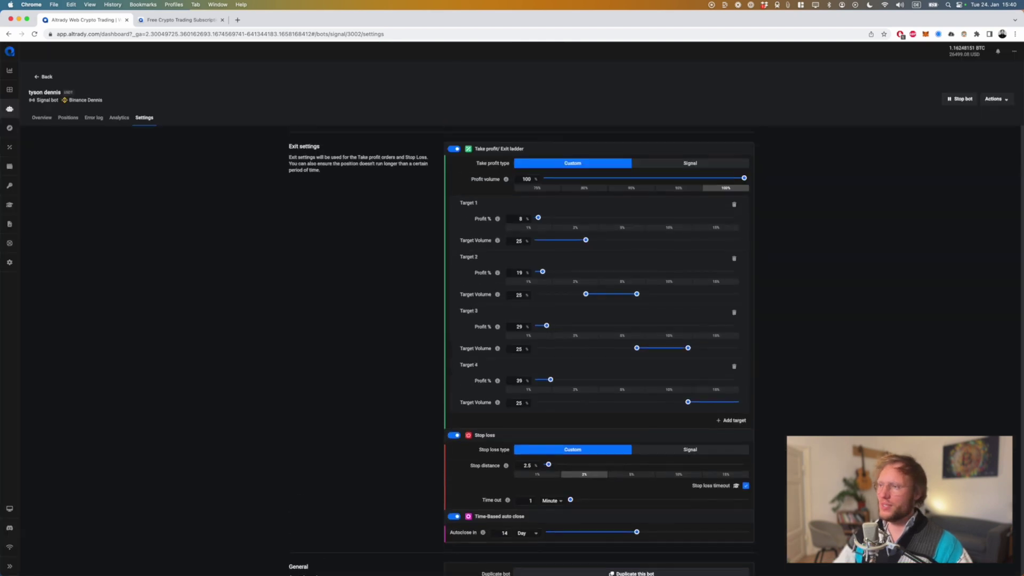
scroll(522, 352, "up", 5)
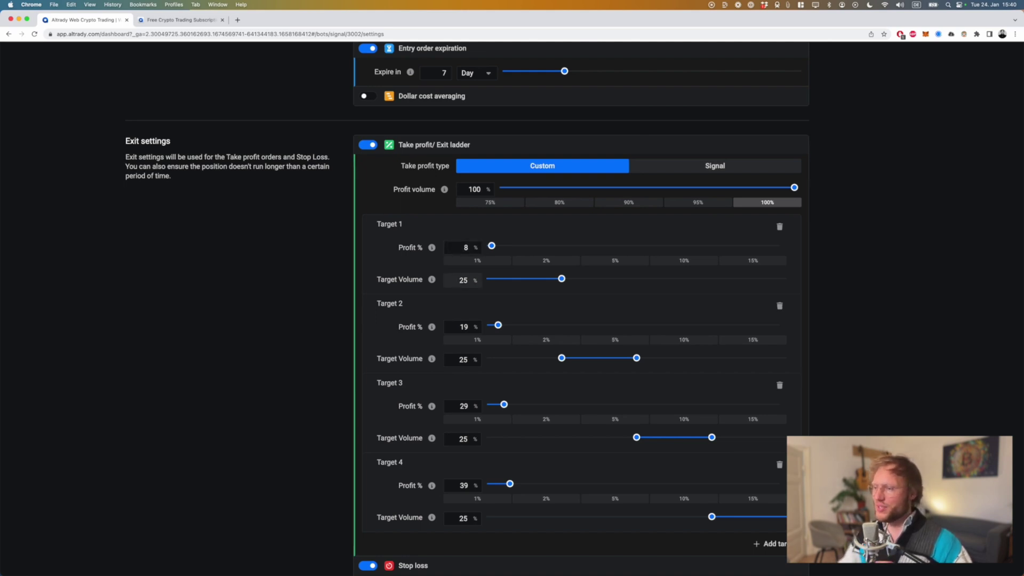
scroll(475, 282, "down", 1)
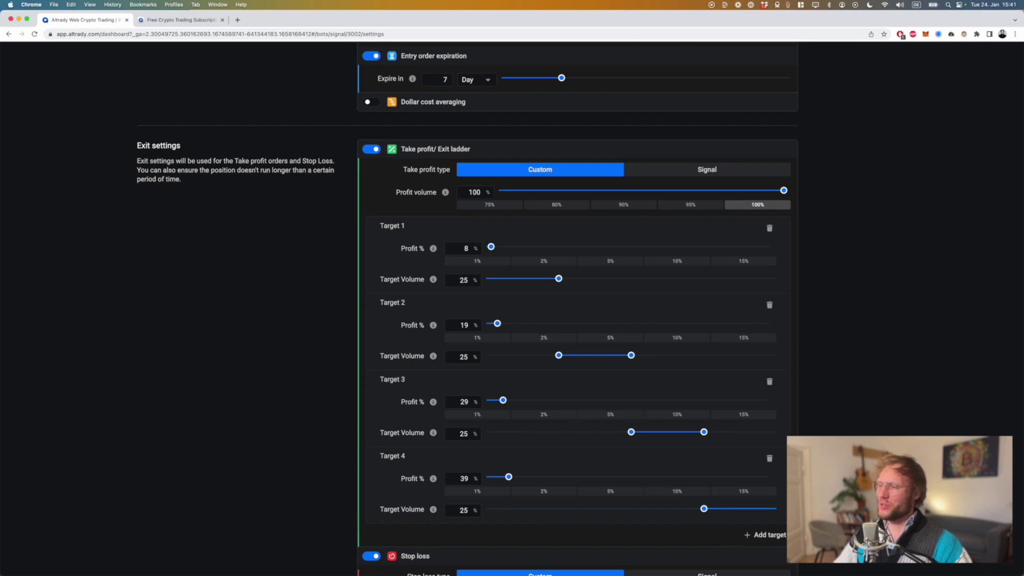
mouse_move(631, 432)
left_mouse_down()
mouse_move(605, 432)
mouse_move(640, 432)
mouse_move(616, 432)
mouse_move(631, 431)
left_mouse_up()
scroll(467, 309, "down", 1)
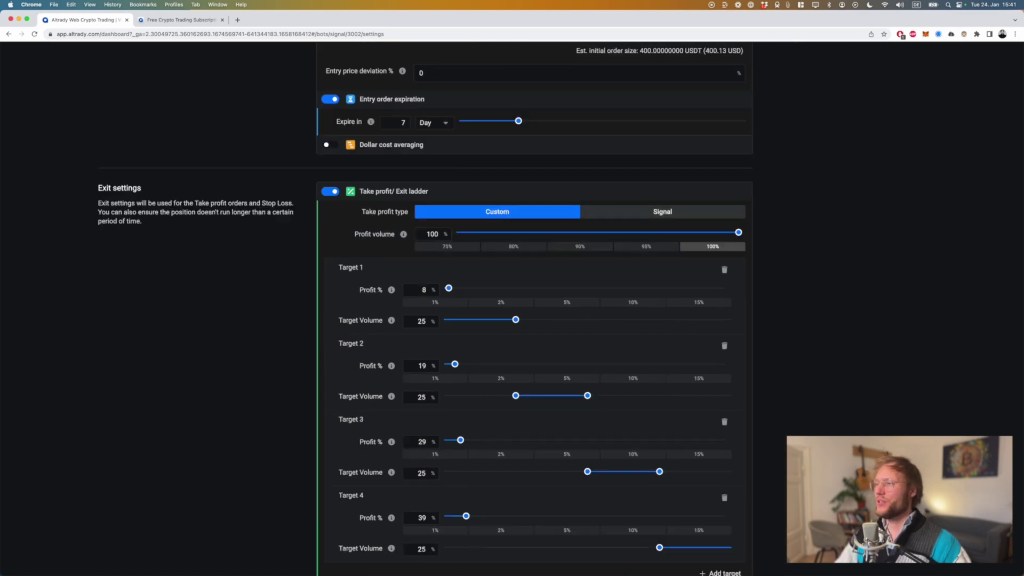
Try the Signal option for the bot's take profit type and stop loss type
left_click(662, 211)
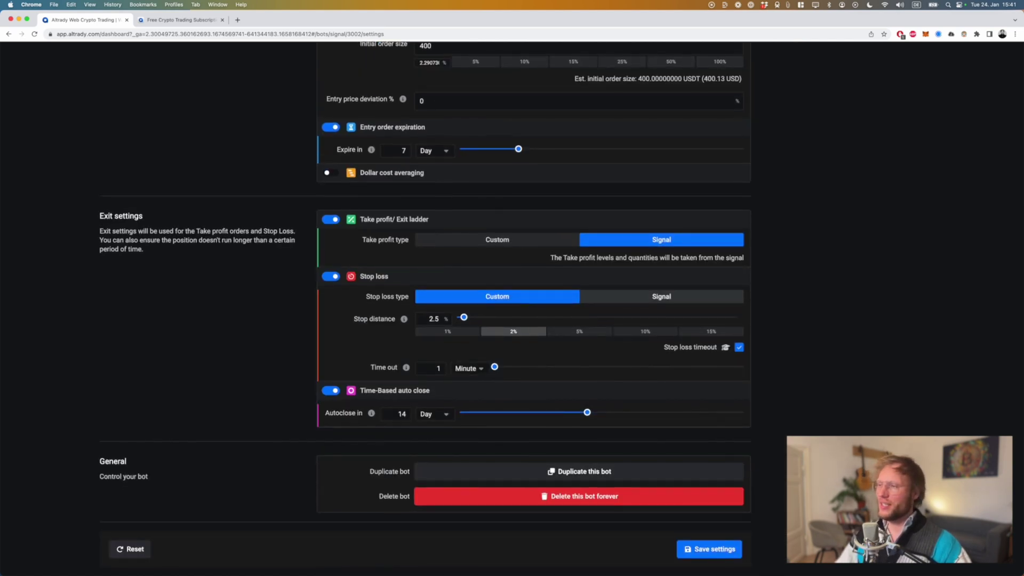
left_click(662, 297)
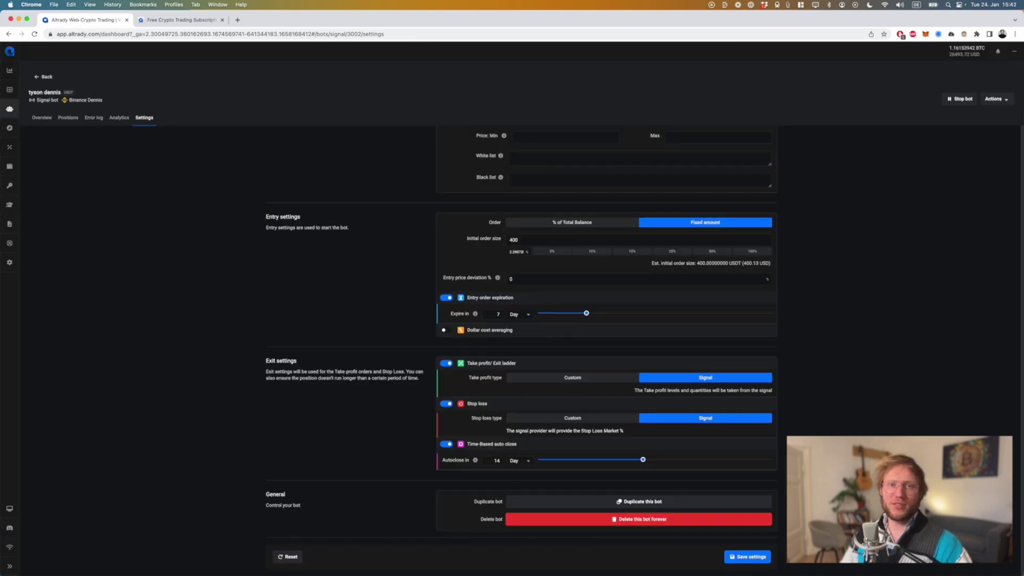
scroll(521, 346, "up", 5)
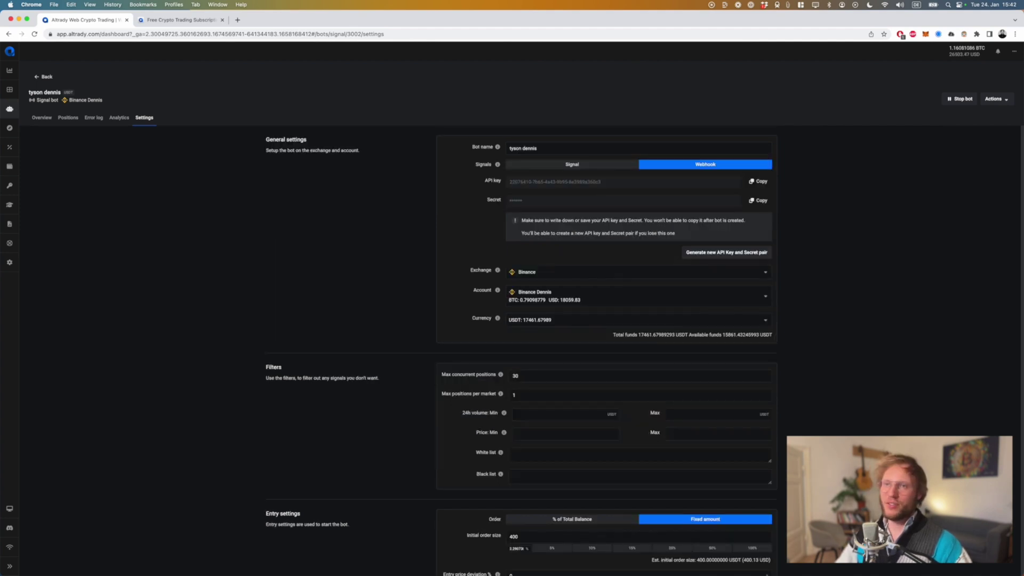
Leave the bot settings without saving and look through the Market Explorer ranking and the trading analytics
left_click(9, 109)
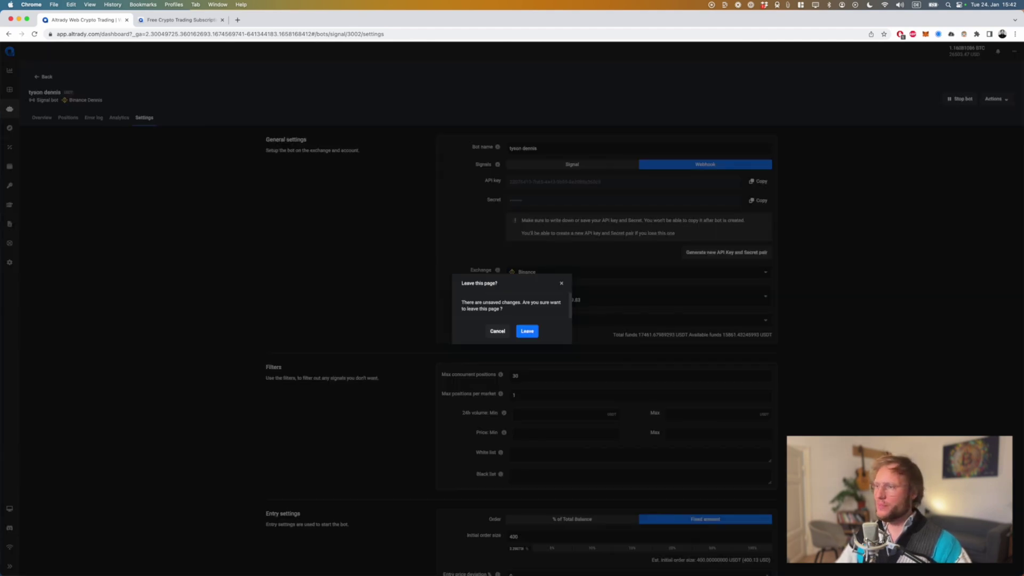
left_click(527, 331)
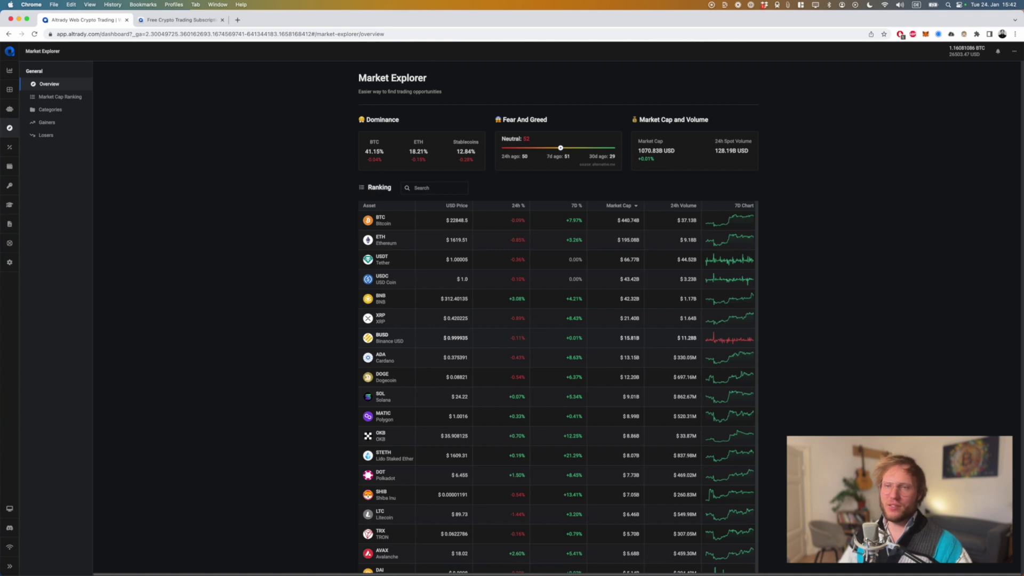
scroll(558, 320, "down", 5)
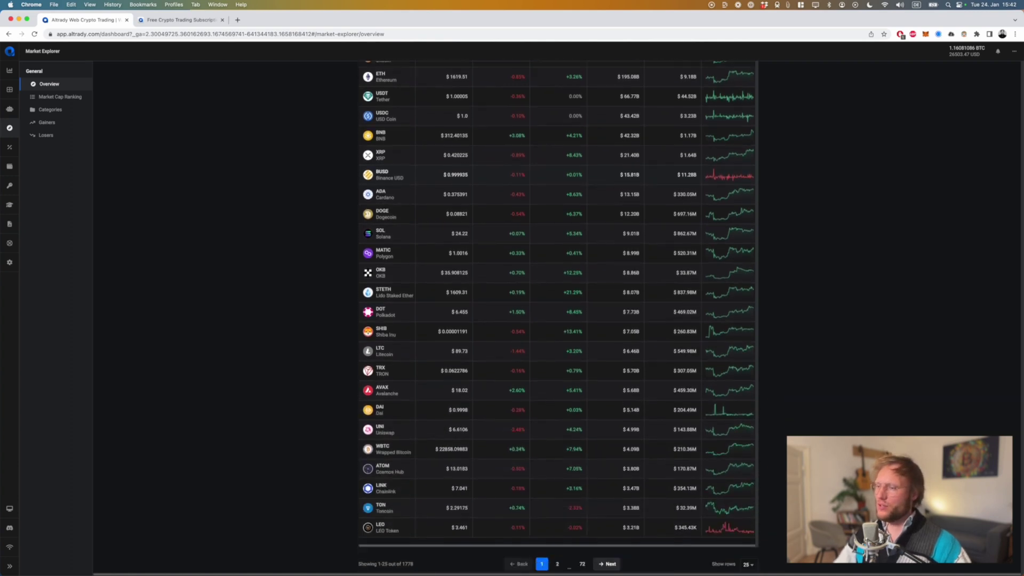
scroll(558, 320, "up", 5)
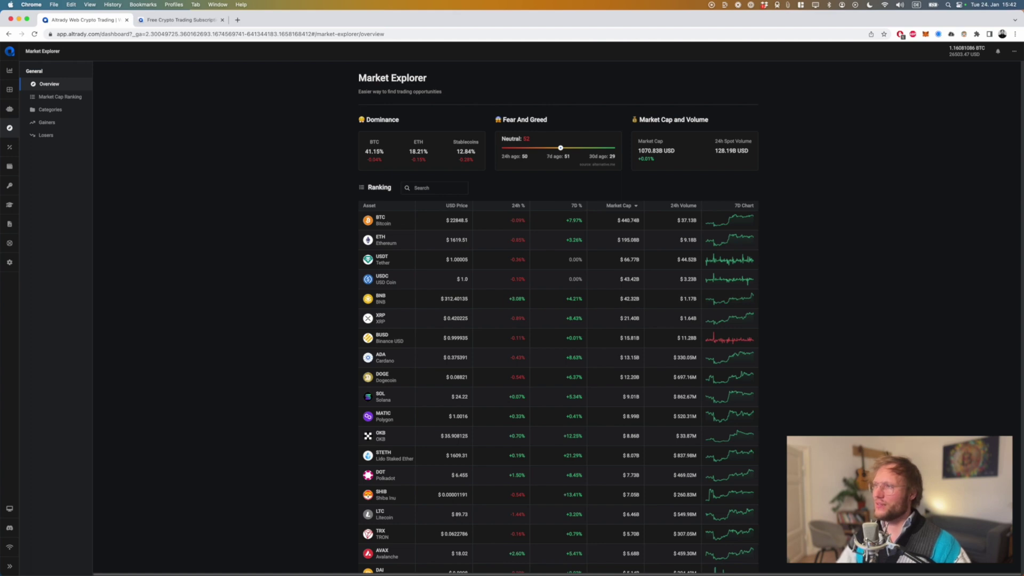
left_click(9, 147)
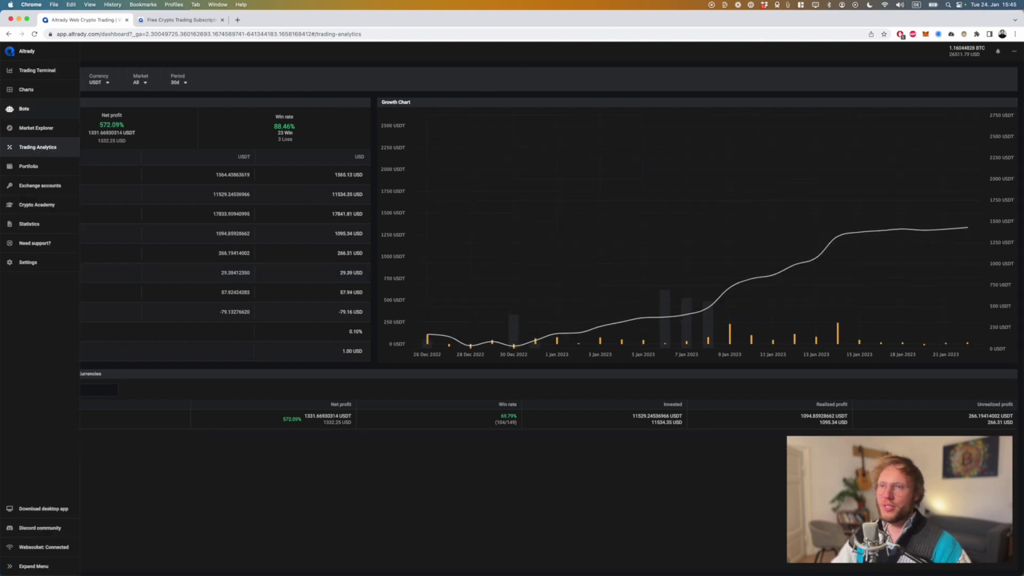
Open the third signal bot's analytics from the bots overview and inspect the latest point of its cumulative PnL chart
left_click(24, 109)
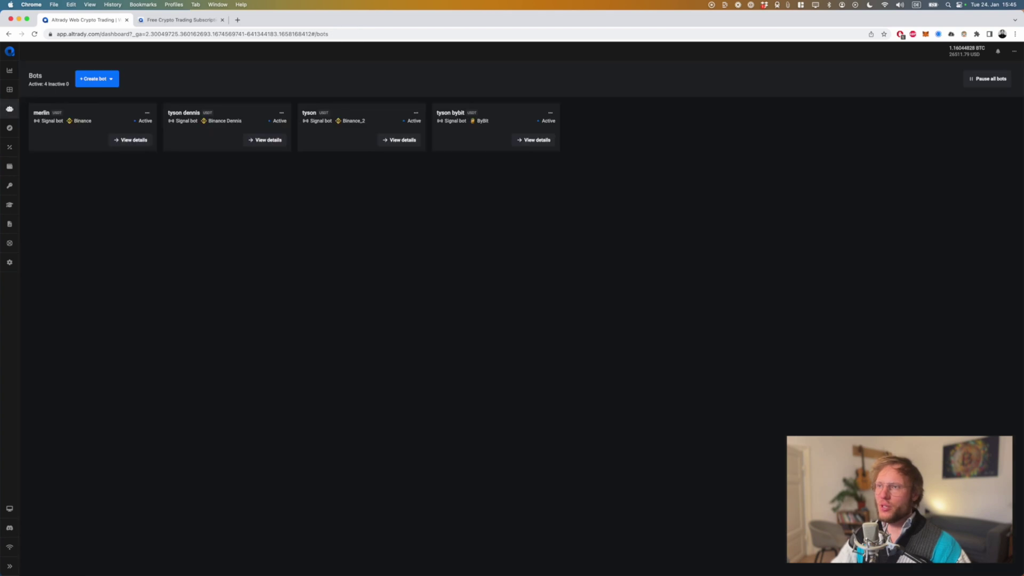
left_click(399, 140)
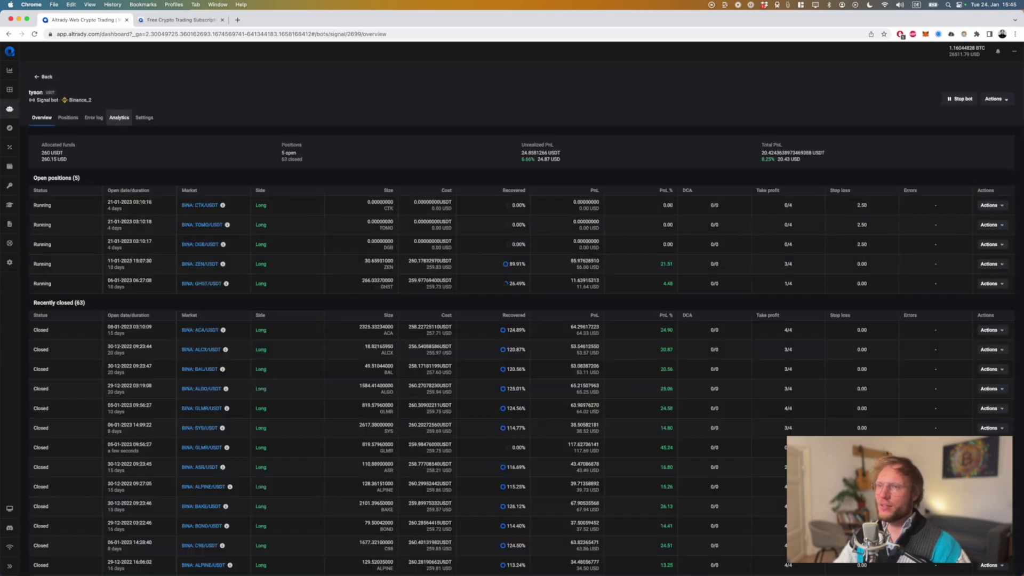
left_click(119, 117)
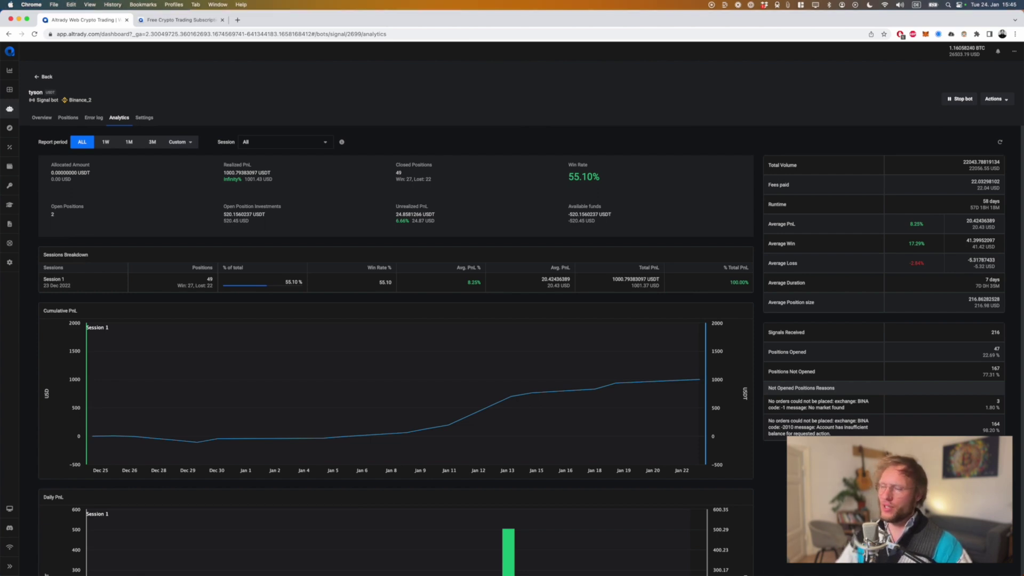
mouse_move(698, 380)
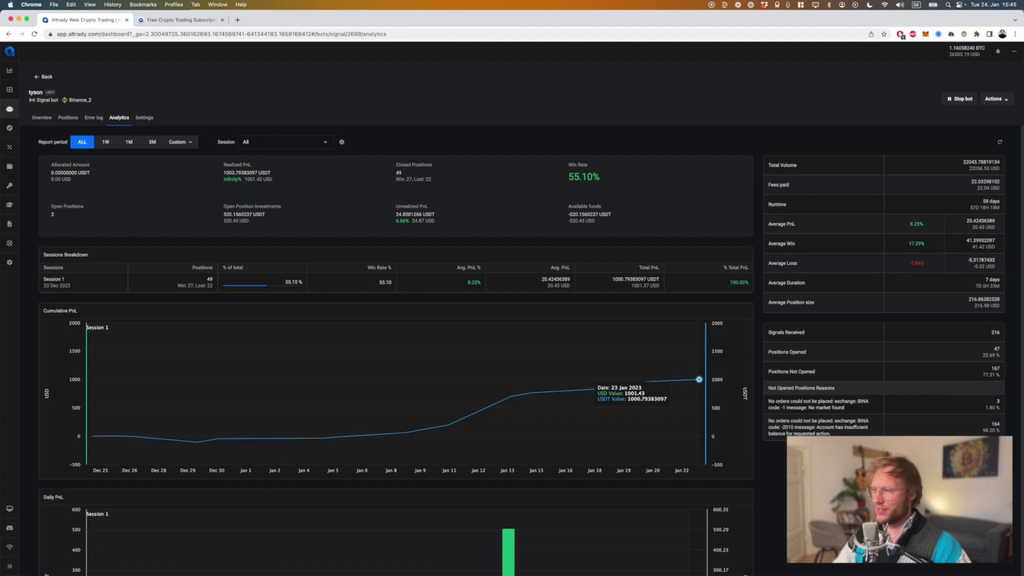
Examine the bot's daily PnL chart and closed positions chart, focusing on the 13 January bar
scroll(699, 379, "down", 6)
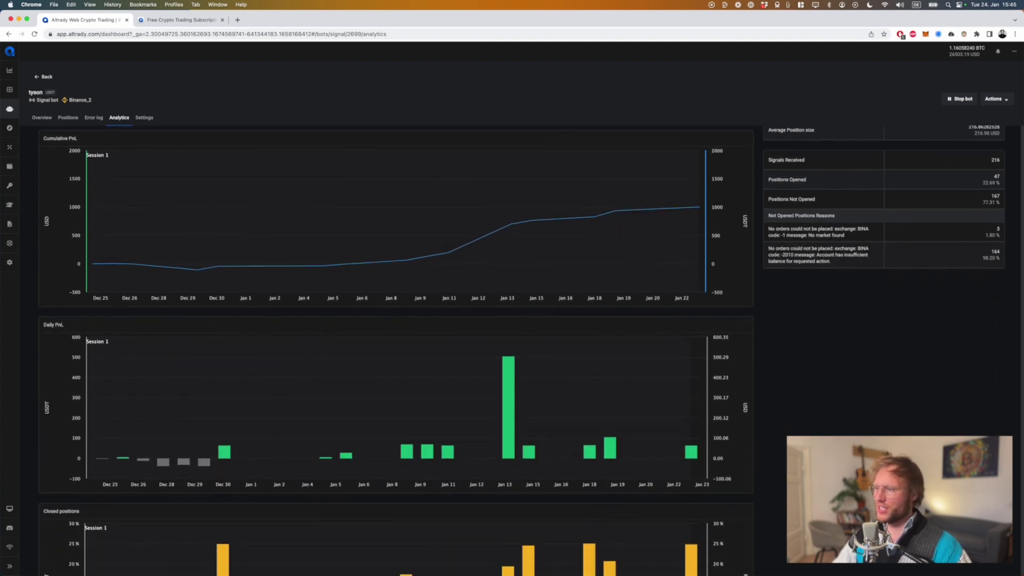
scroll(522, 351, "up", 1)
mouse_move(509, 283)
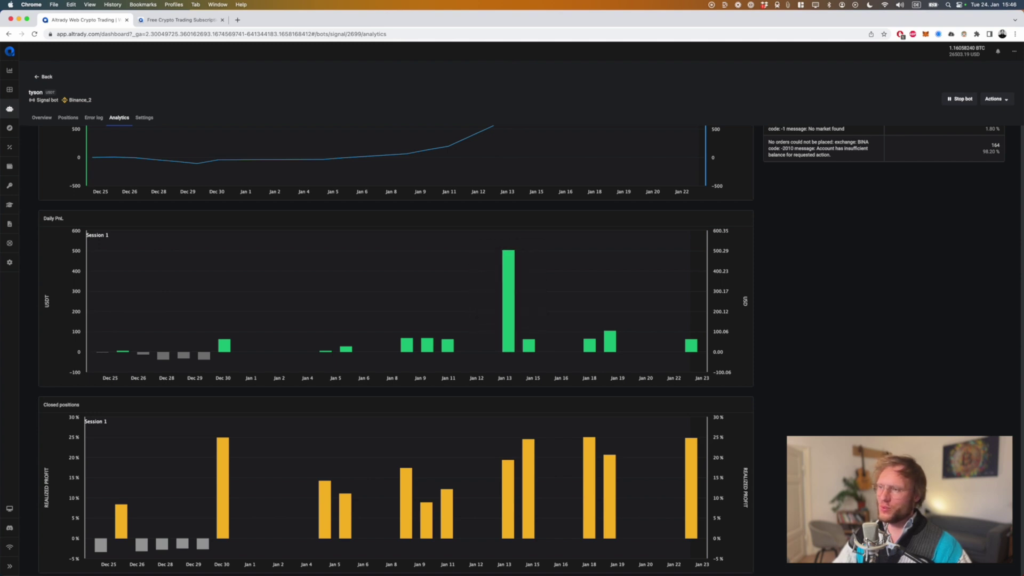
mouse_move(509, 330)
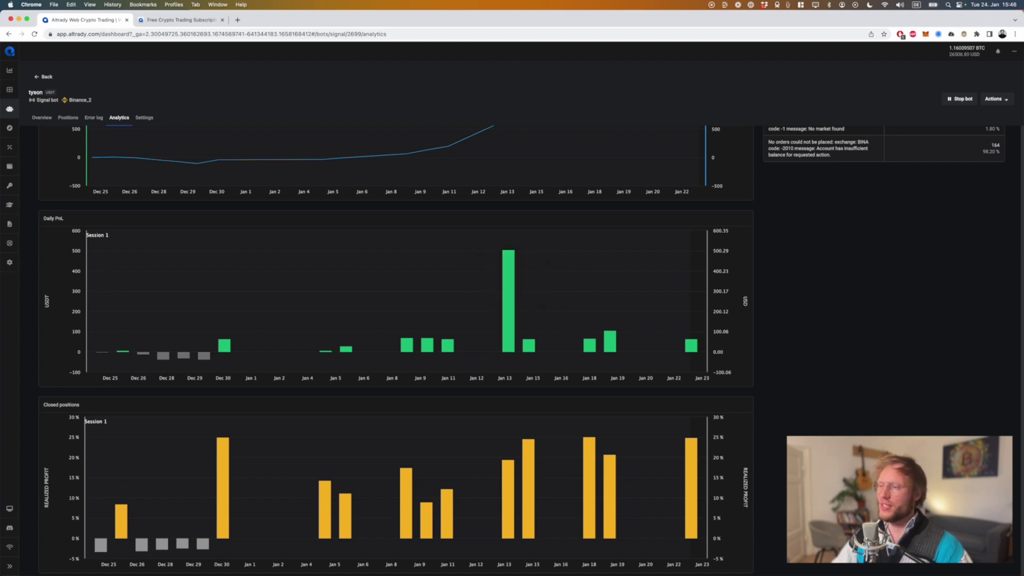
scroll(396, 347, "down", 3)
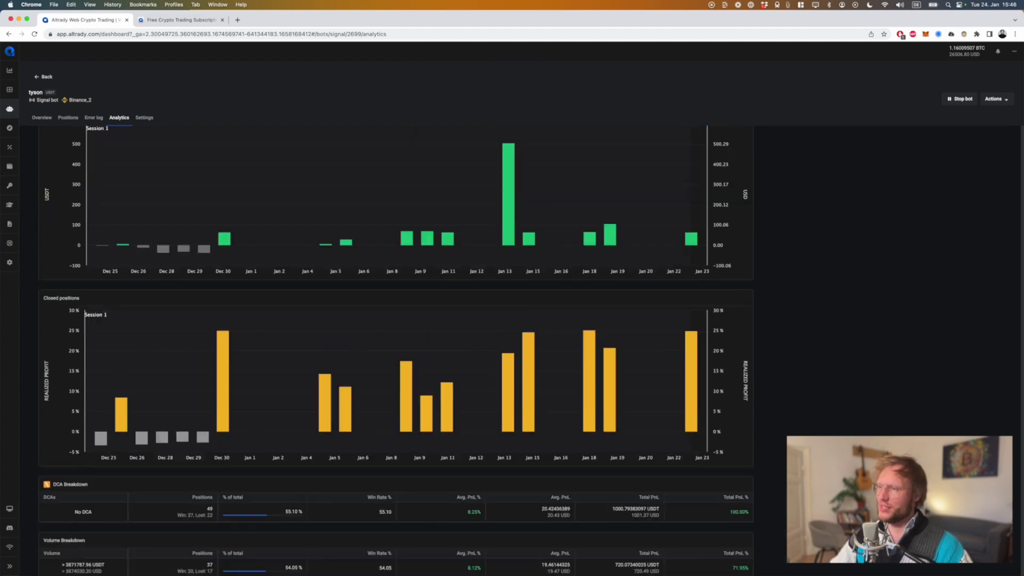
Examine the bot's volume and markets breakdowns, highlighting the ALGO/USDT win/loss count and average PnL percentage
scroll(396, 347, "down", 5)
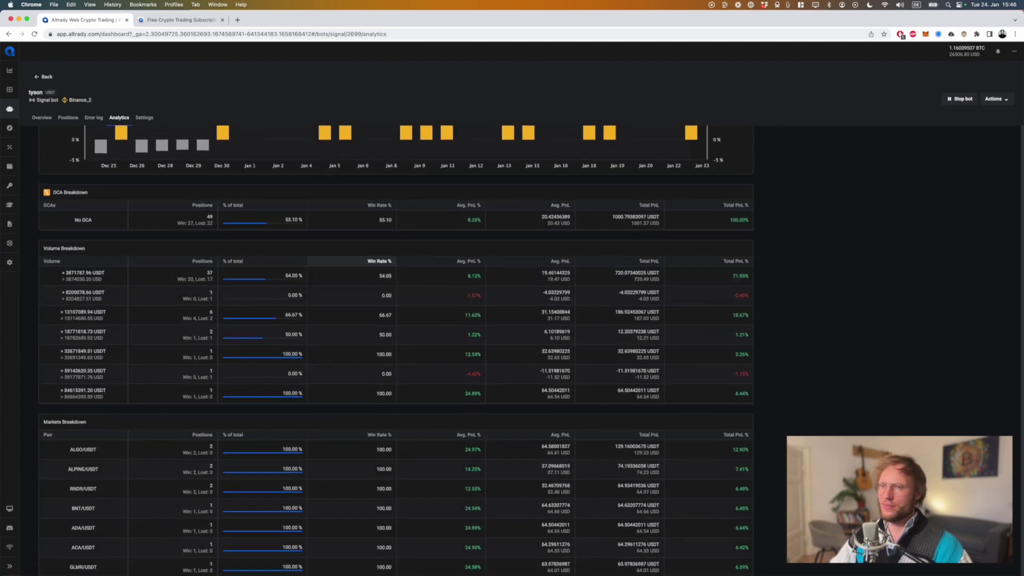
triple_click(74, 248)
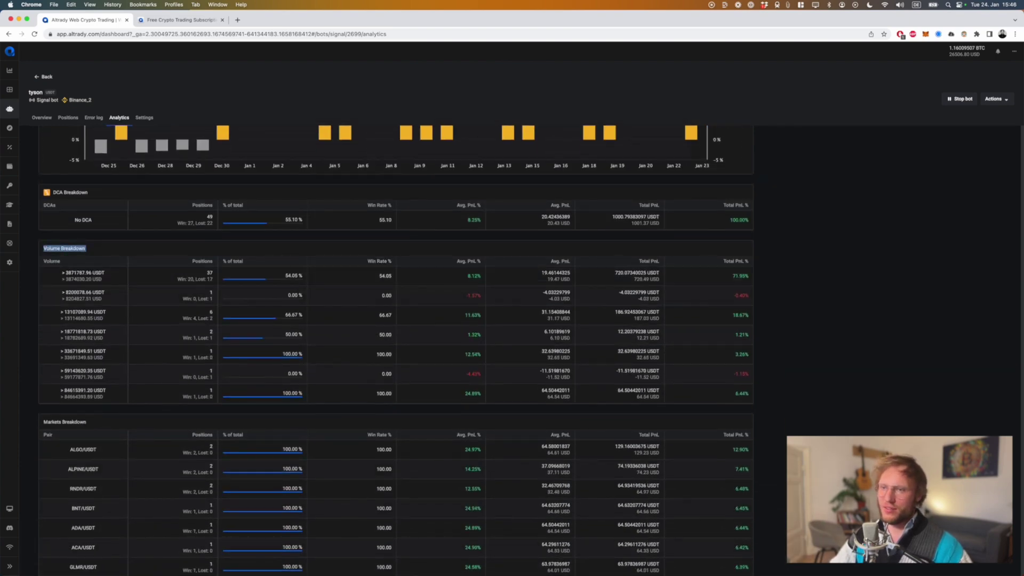
scroll(396, 347, "down", 3)
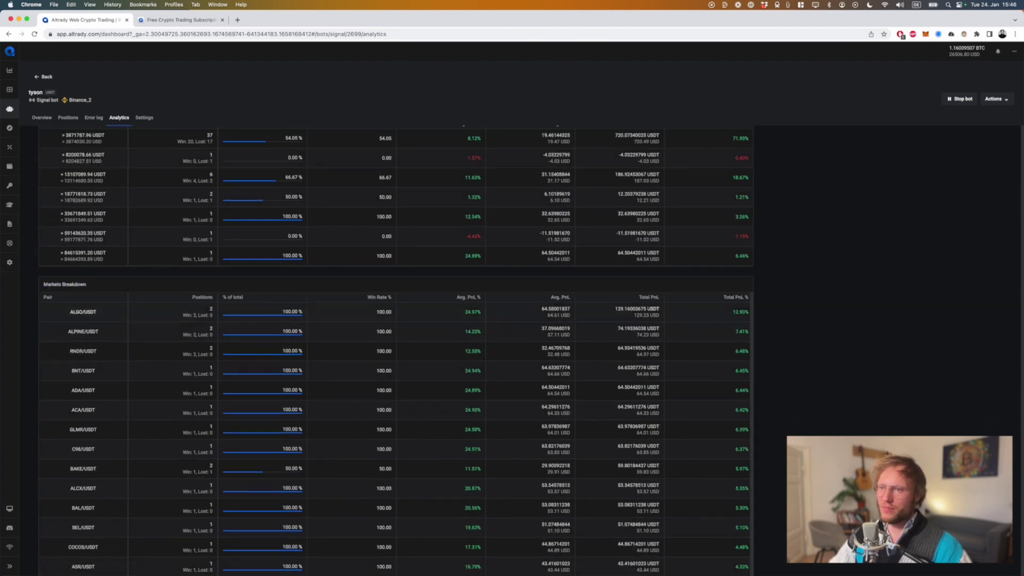
left_click_drag(183, 315, 213, 315)
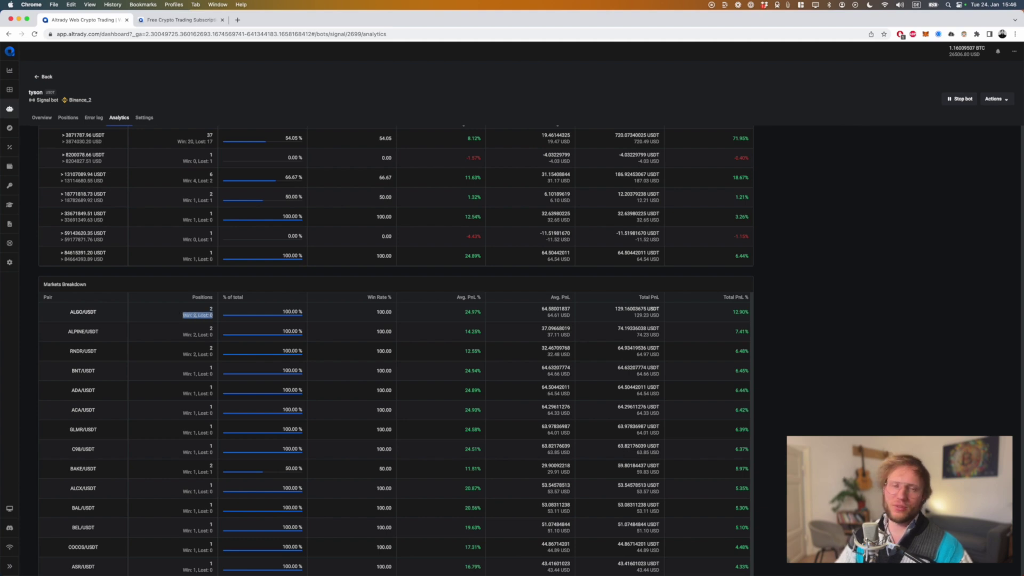
left_click(190, 316)
left_click_drag(183, 315, 197, 315)
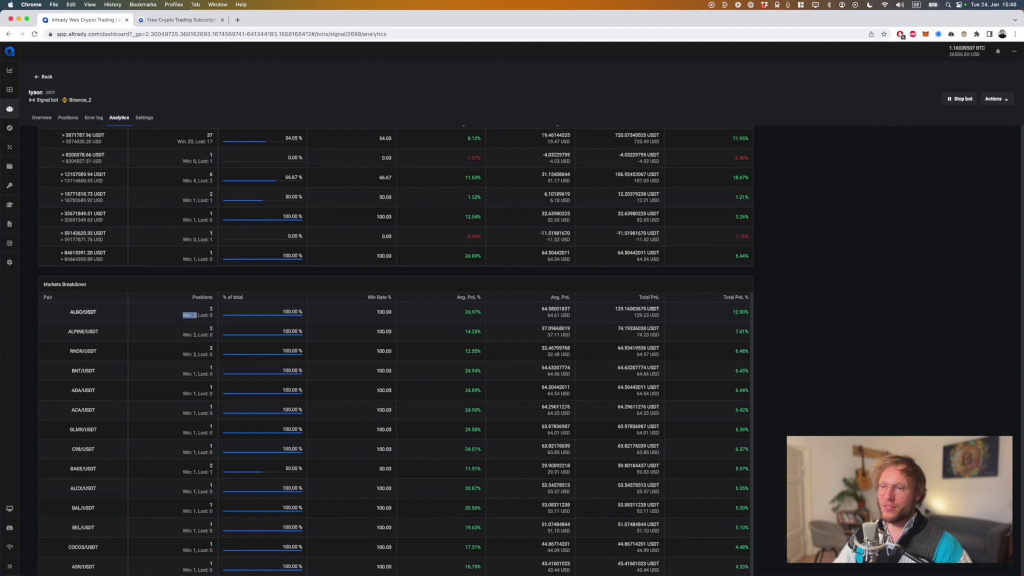
left_click(199, 315)
left_click_drag(482, 312, 472, 312)
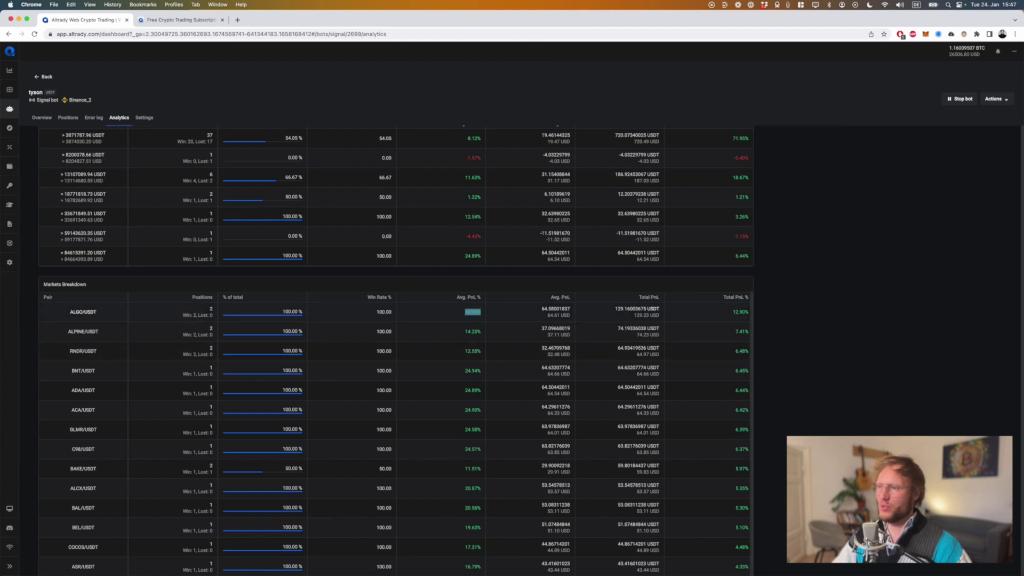
scroll(395, 352, "down", 3)
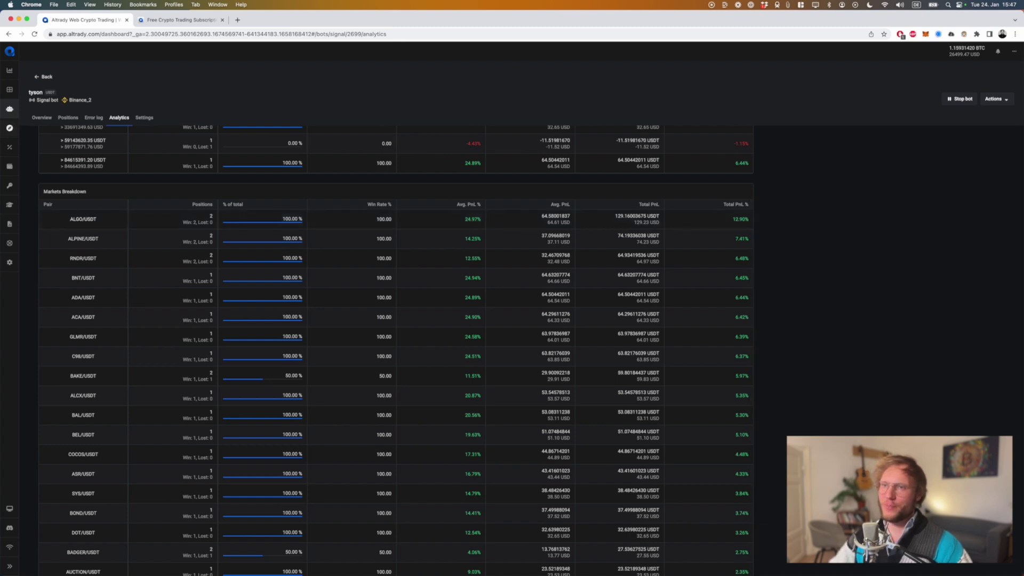
View the portfolio overview and the list of exchange account API keys
left_click(10, 167)
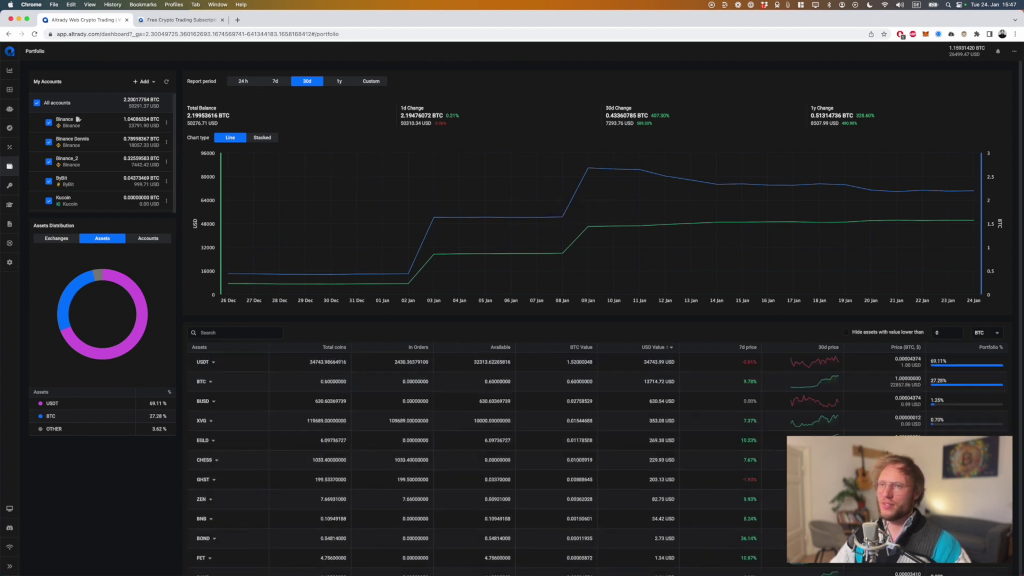
left_click(10, 185)
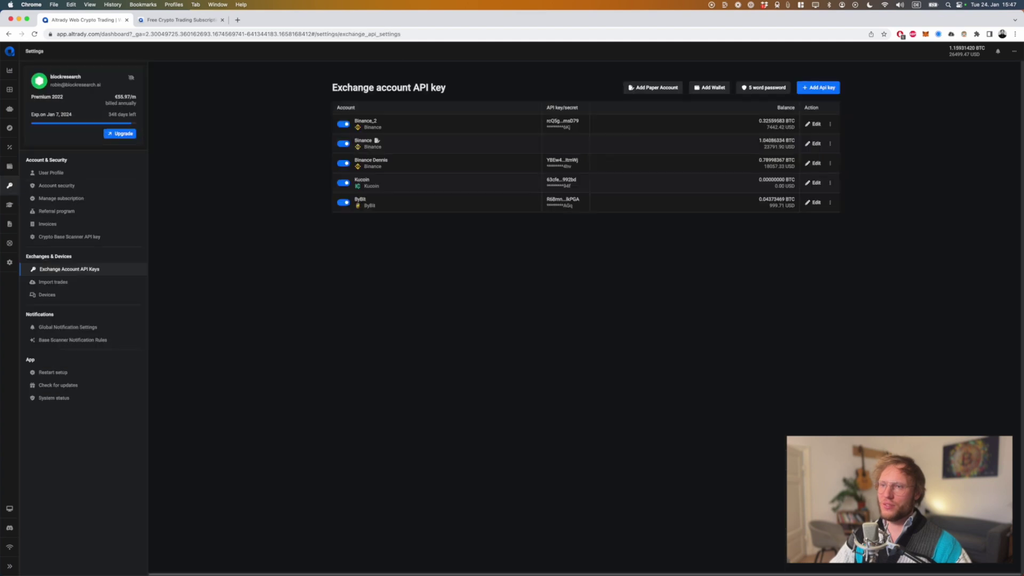
mouse_move(9, 205)
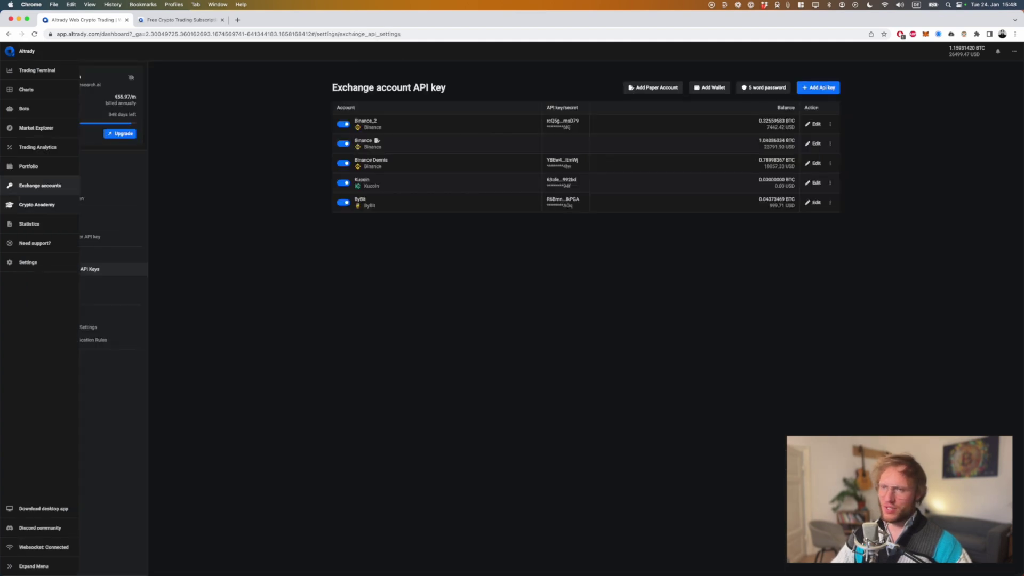
View the 30-day base statistics for all exchanges, highlighting the Bases Detected entry under Conservative
left_click(29, 224)
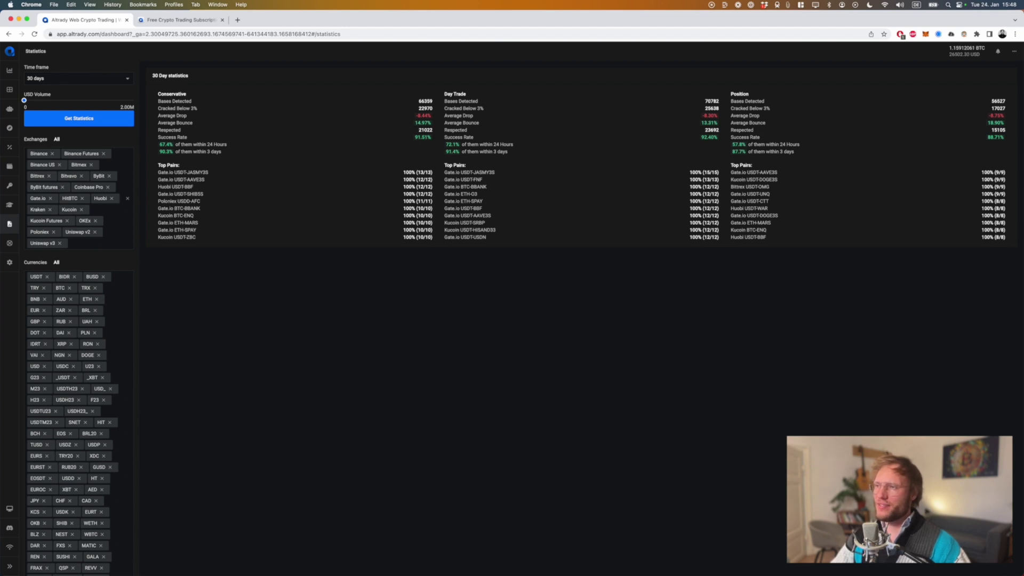
triple_click(174, 101)
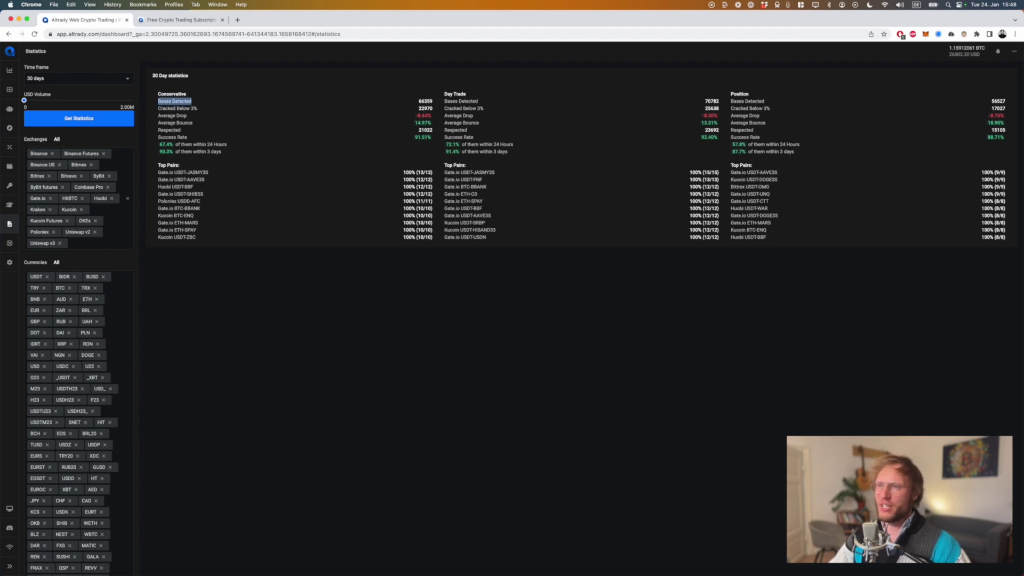
left_click(174, 101)
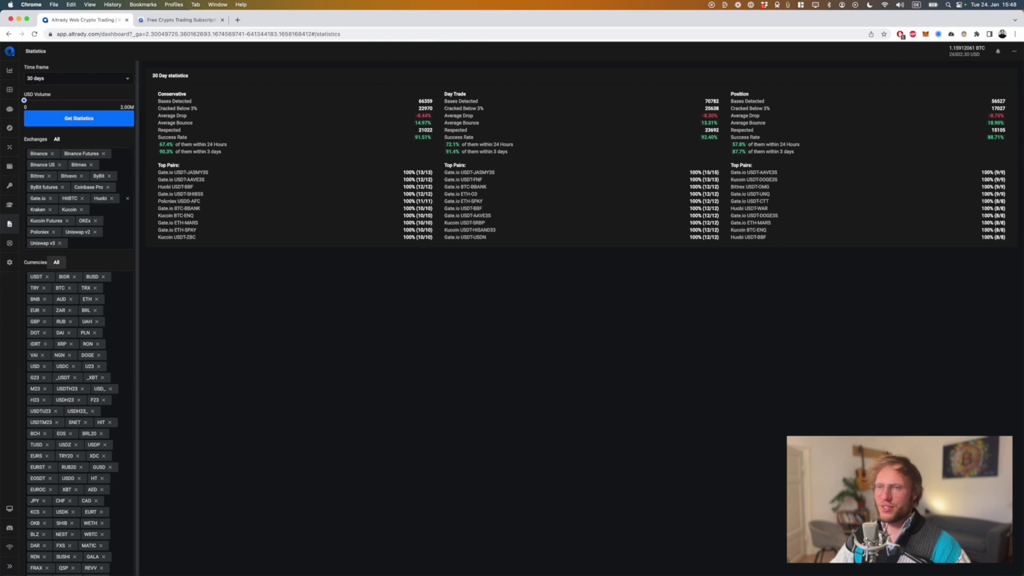
Return to the trading terminal from the statistics page
mouse_move(9, 243)
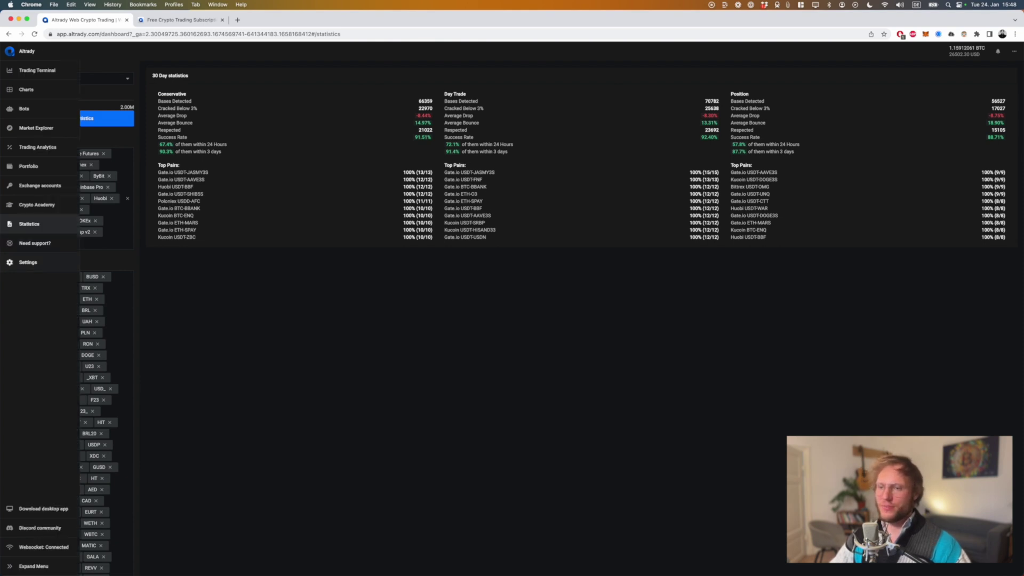
mouse_move(10, 69)
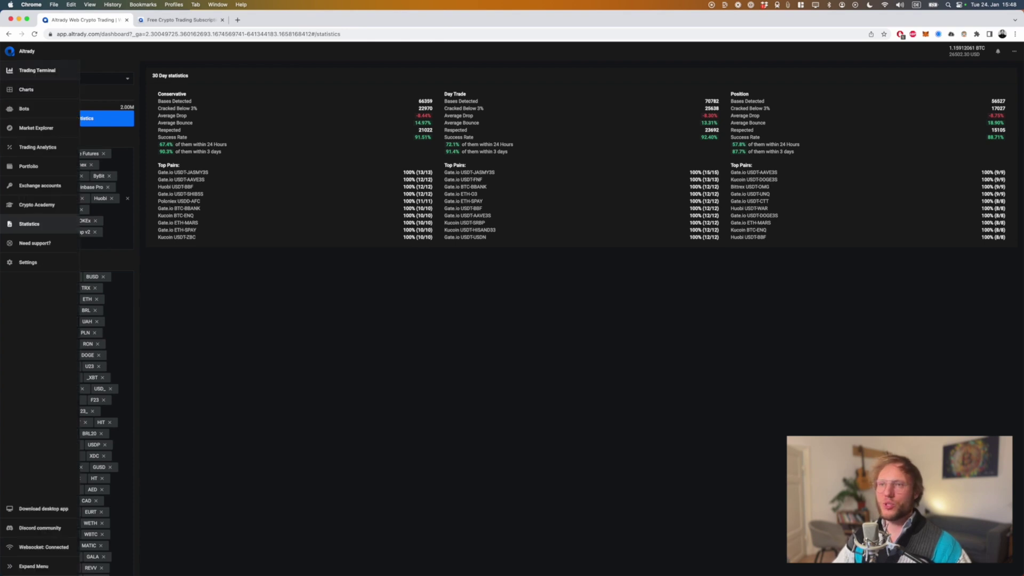
left_click(11, 70)
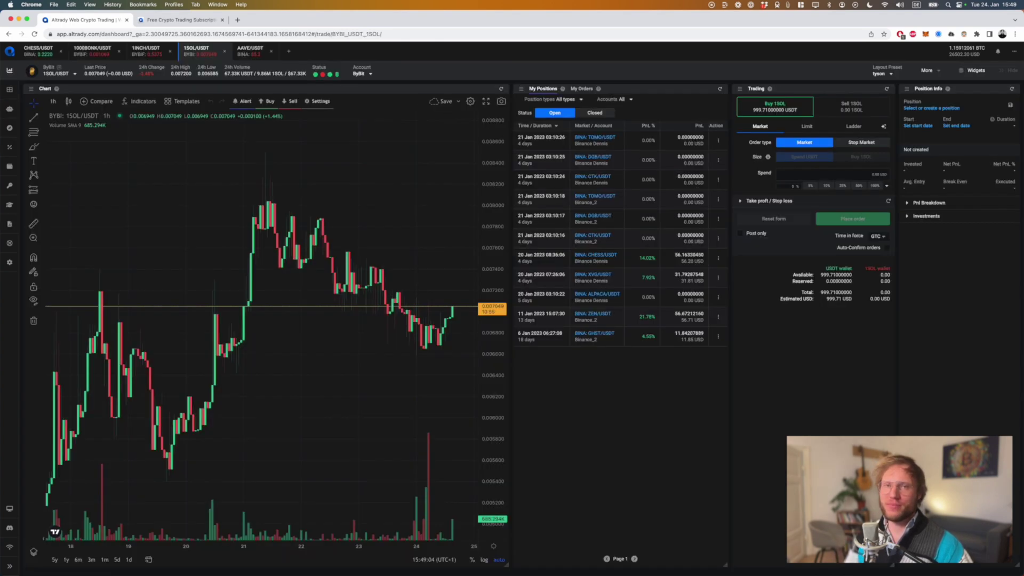